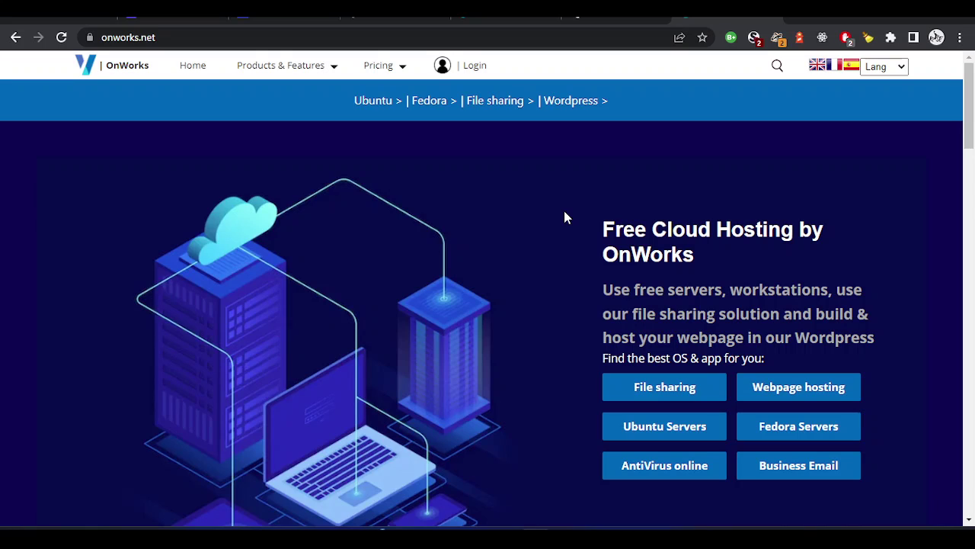
Scroll the onworks.net home page to the eight OS cards and dismiss the Mail notification
{"action": "scroll", "coordinate": [565, 218], "scroll_direction": "down", "scroll_amount": 6}
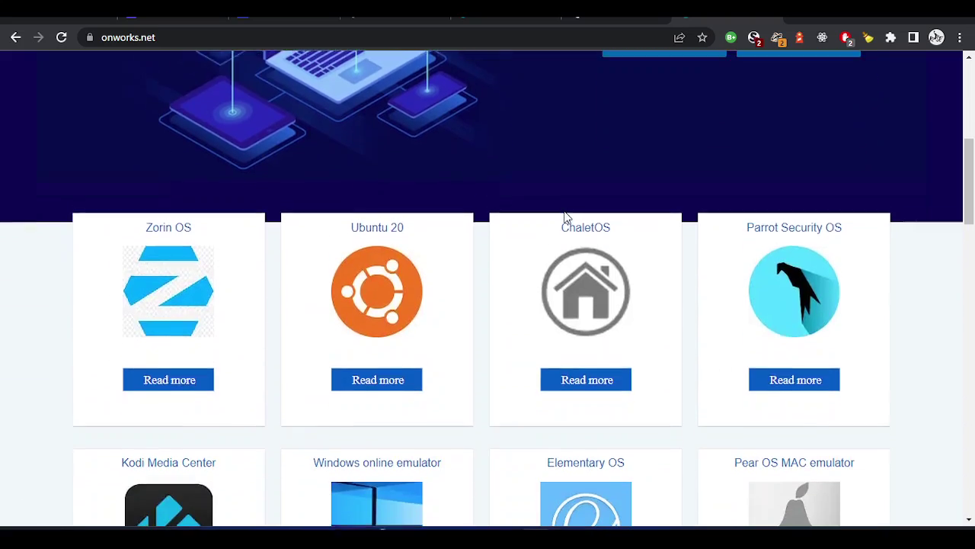
{"action": "scroll", "coordinate": [565, 218], "scroll_direction": "down", "scroll_amount": 2}
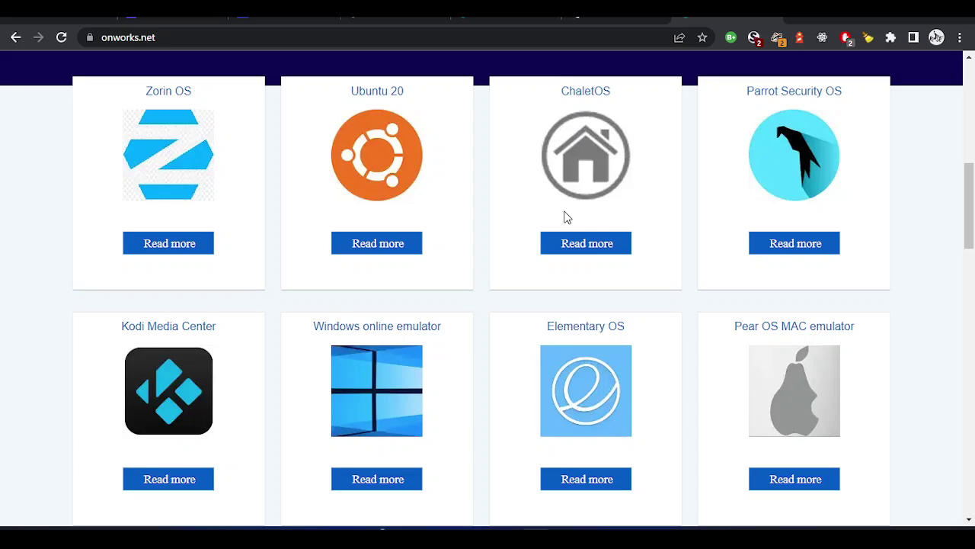
{"action": "scroll", "coordinate": [472, 301], "scroll_direction": "down", "scroll_amount": 2}
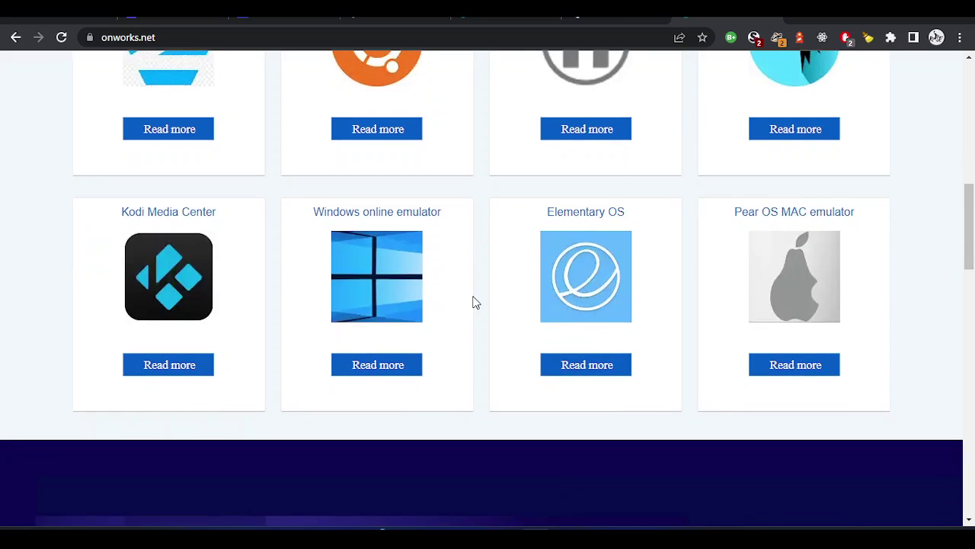
{"action": "scroll", "coordinate": [472, 302], "scroll_direction": "up", "scroll_amount": 1}
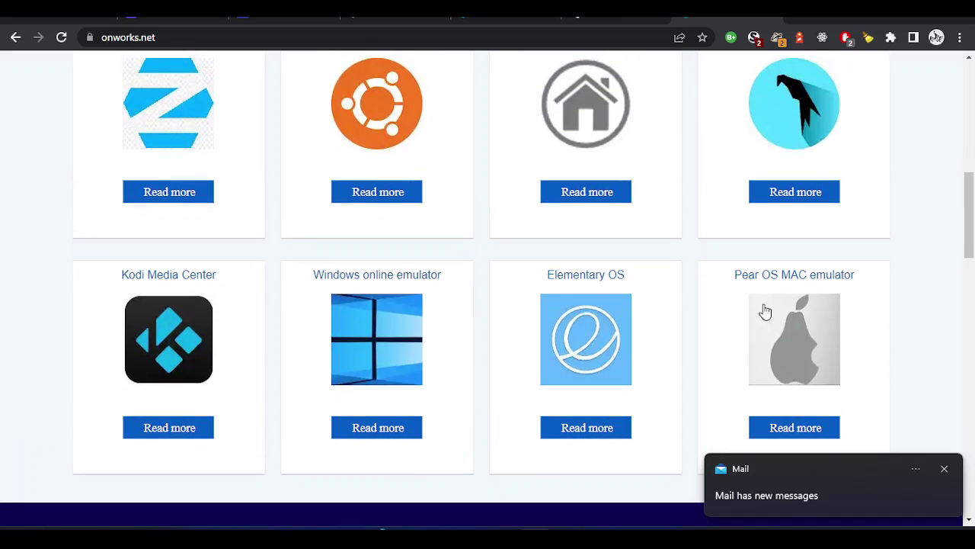
{"action": "left_click", "coordinate": [944, 468]}
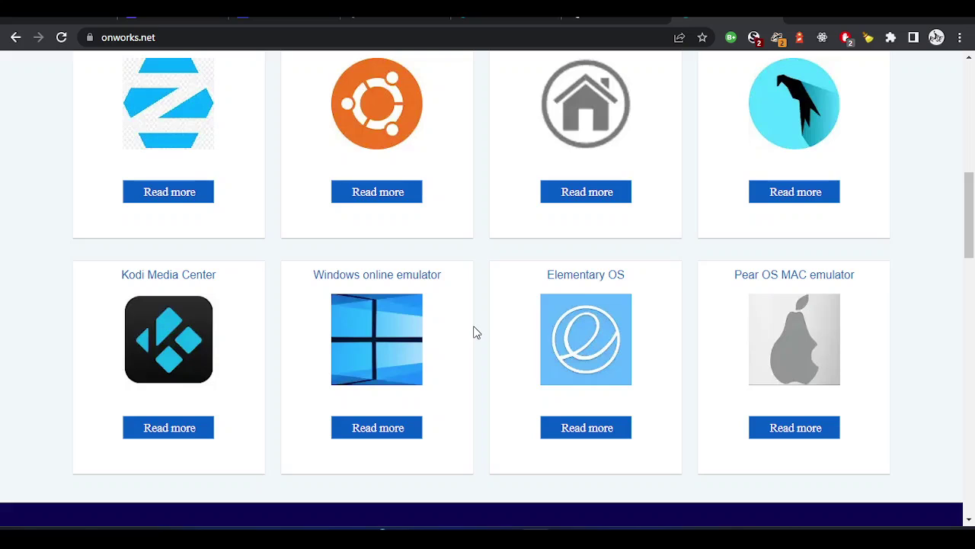
{"action": "scroll", "coordinate": [474, 332], "scroll_direction": "up", "scroll_amount": 1}
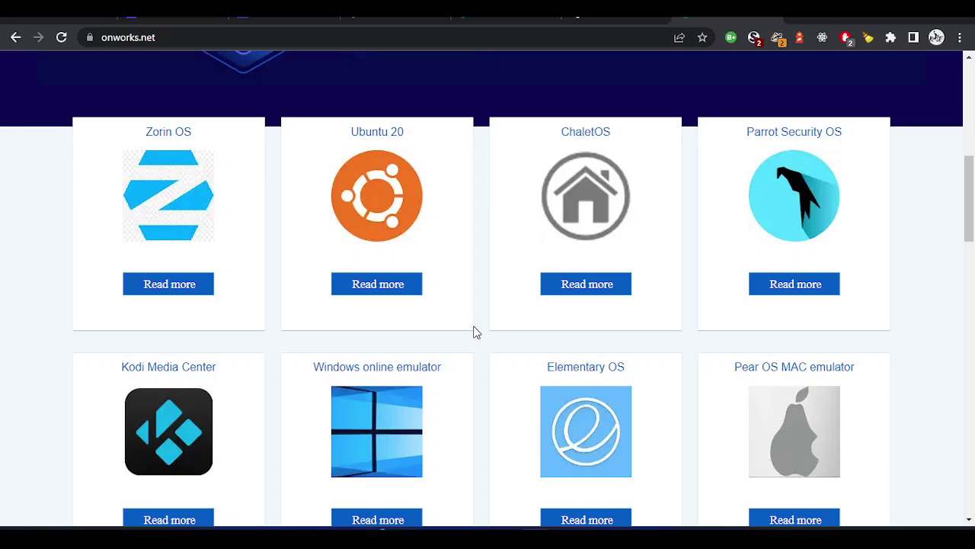
{"action": "scroll", "coordinate": [474, 332], "scroll_direction": "down", "scroll_amount": 1}
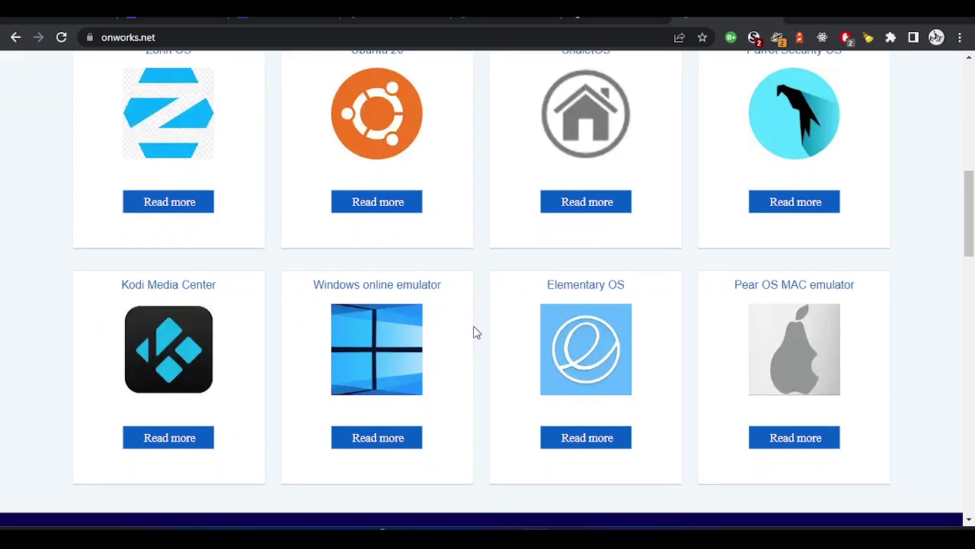
Open the Windows online emulator page in a new tab and start the win10_emulator OS
{"action": "right_click", "coordinate": [358, 441]}
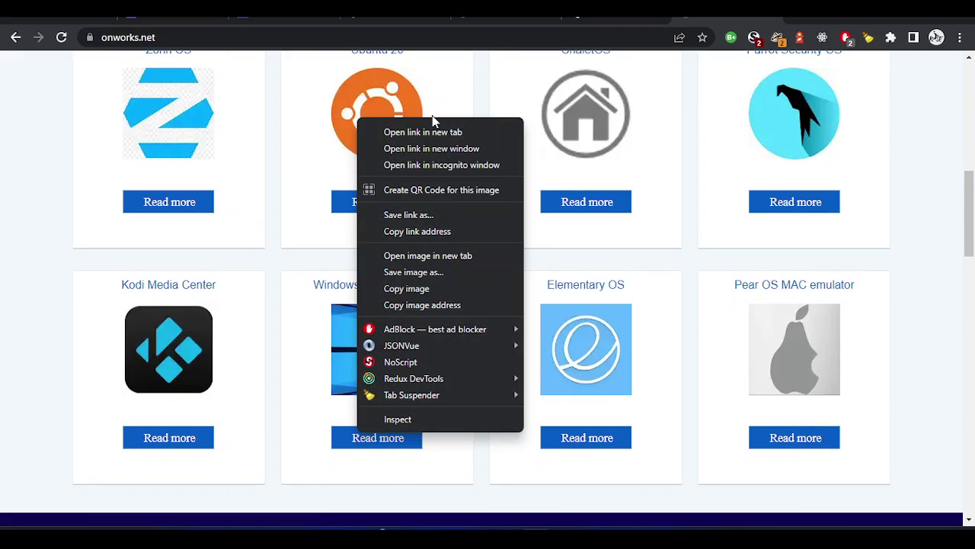
{"action": "left_click", "coordinate": [426, 133]}
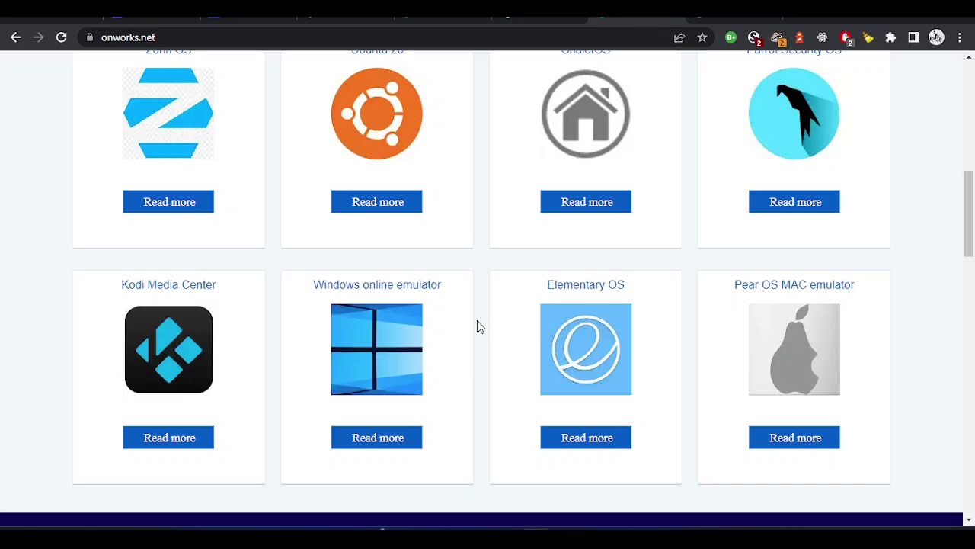
{"action": "key", "text": "ctrl+Tab"}
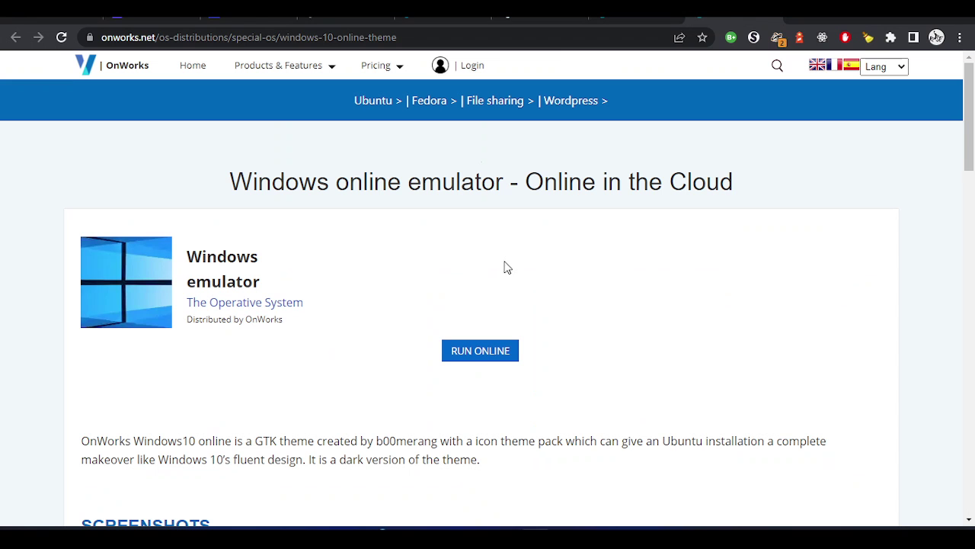
{"action": "left_click", "coordinate": [472, 355]}
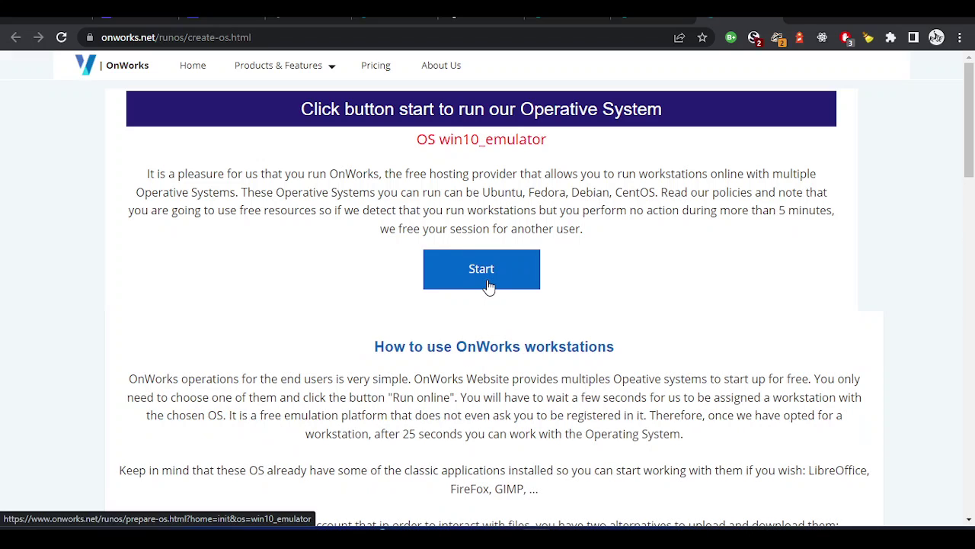
{"action": "left_click", "coordinate": [488, 285]}
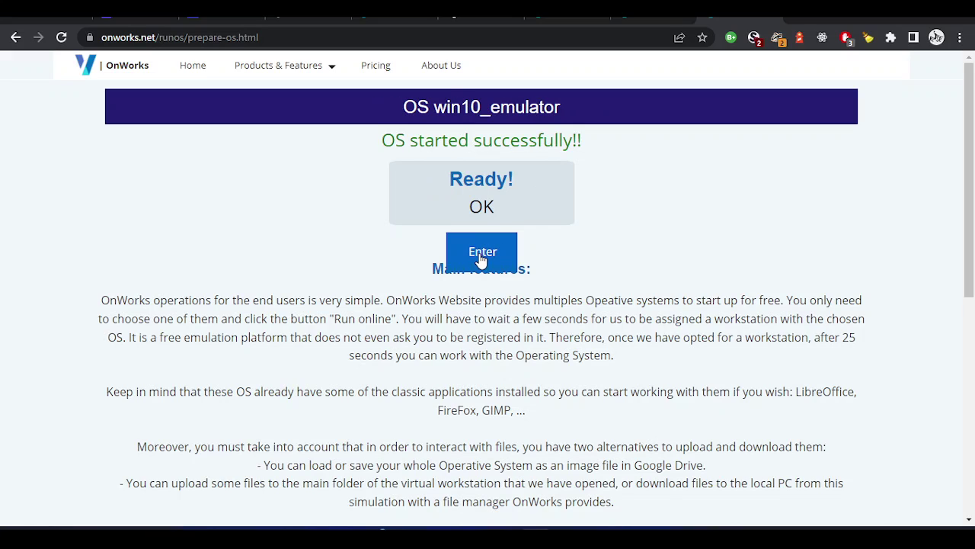
Enter the started Windows 10 workstation and dismiss the teal password reminder banner
{"action": "left_click", "coordinate": [481, 259]}
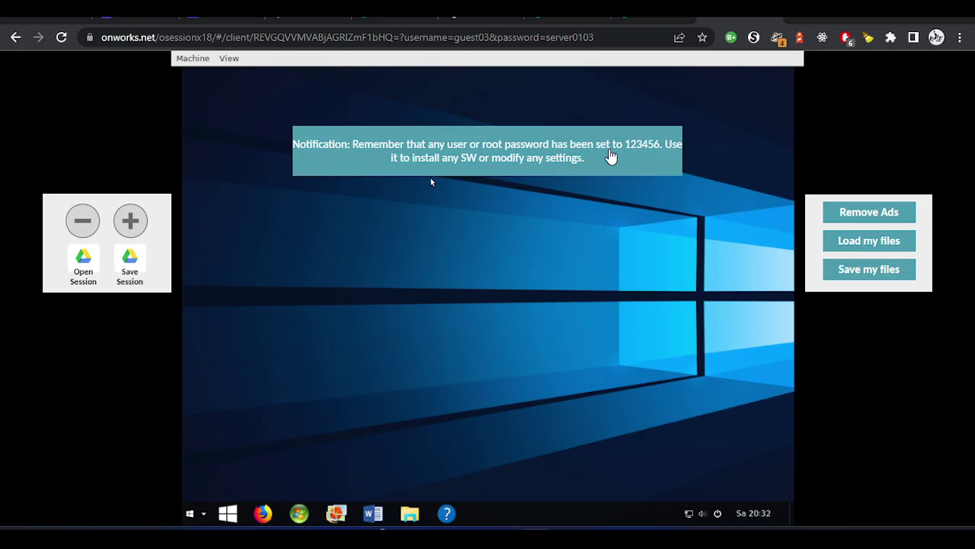
{"action": "left_click", "coordinate": [611, 156]}
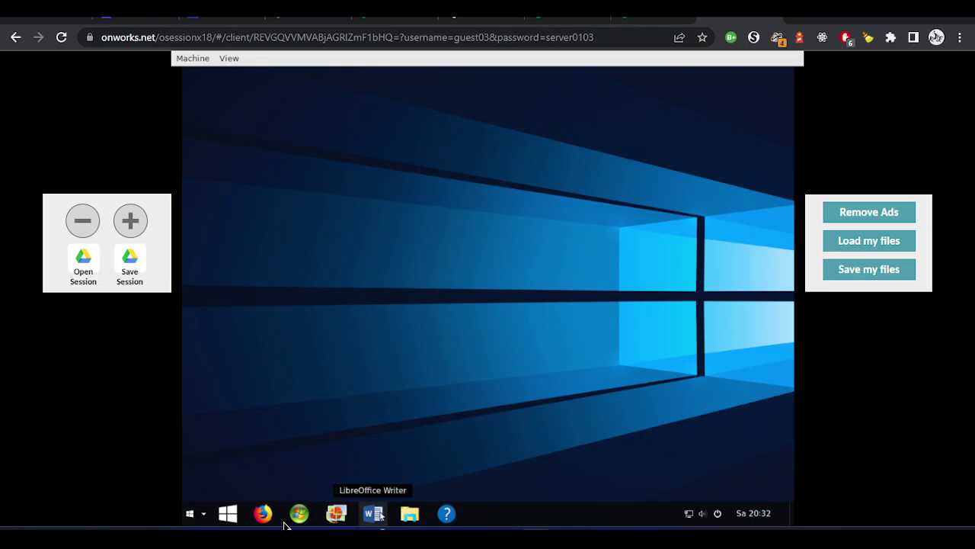
{"action": "left_click", "coordinate": [229, 514]}
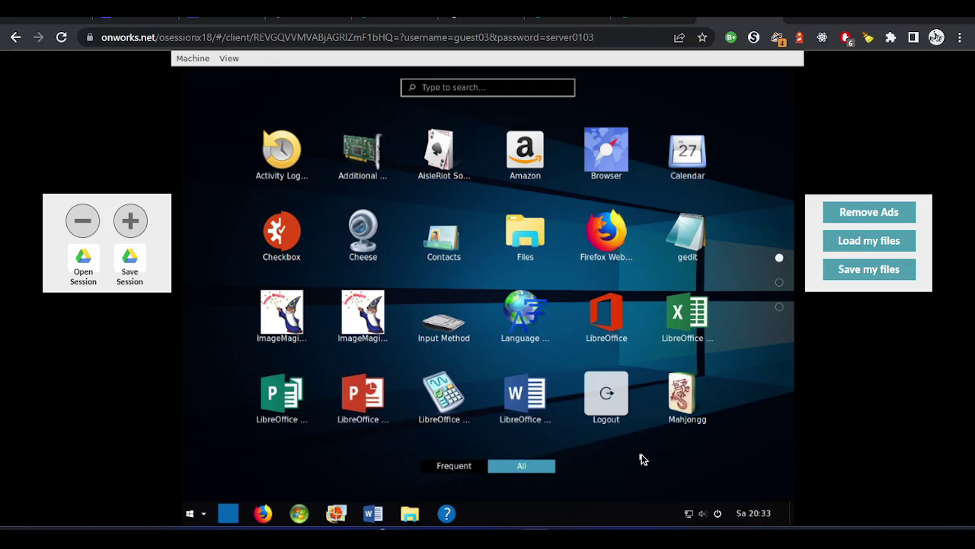
{"action": "left_click", "coordinate": [225, 514]}
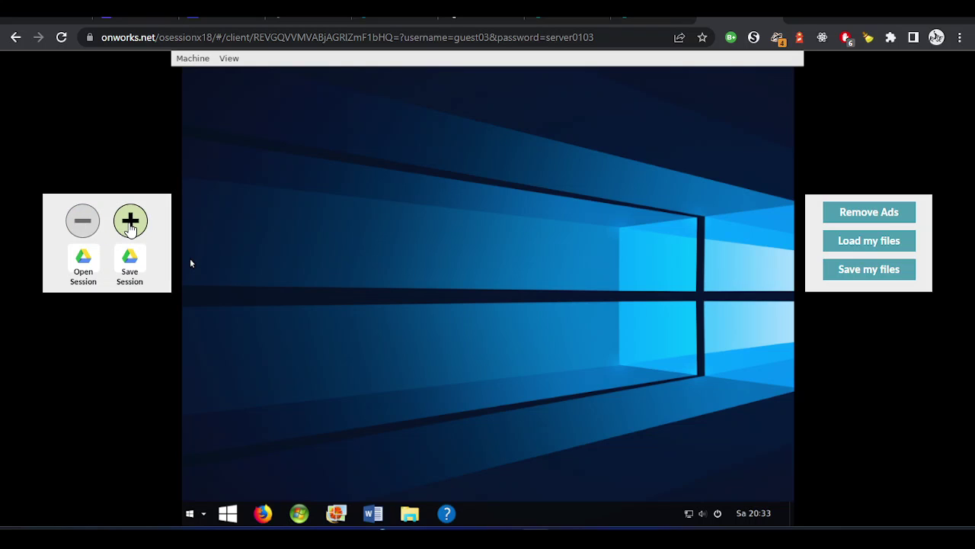
Zoom the remote Windows display in and back out, then show the Machine menu options
{"action": "left_click", "coordinate": [130, 225]}
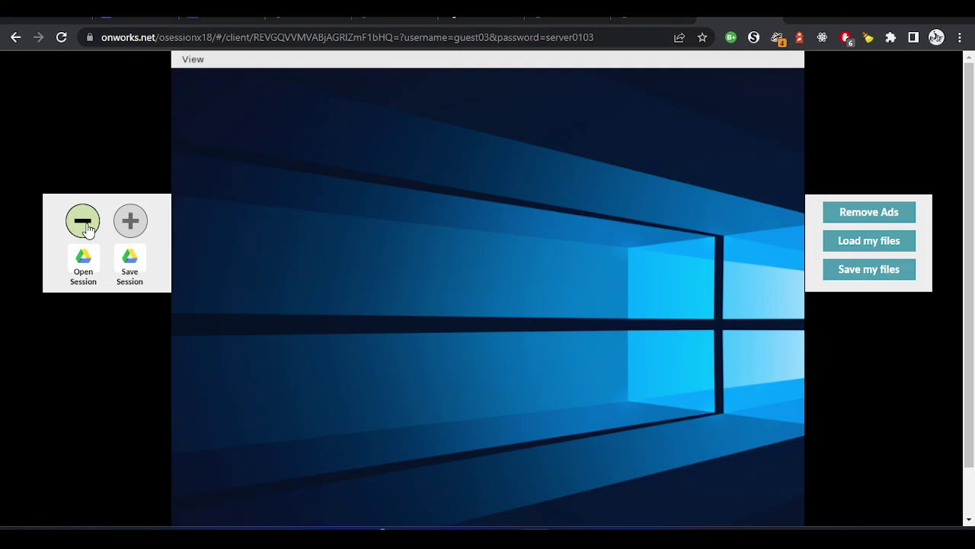
{"action": "left_click", "coordinate": [86, 227]}
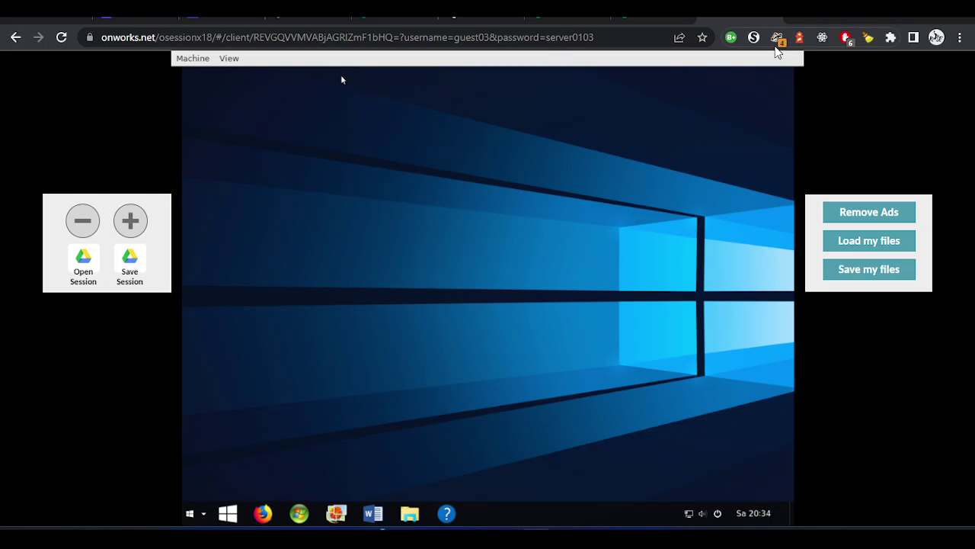
{"action": "left_click", "coordinate": [192, 64]}
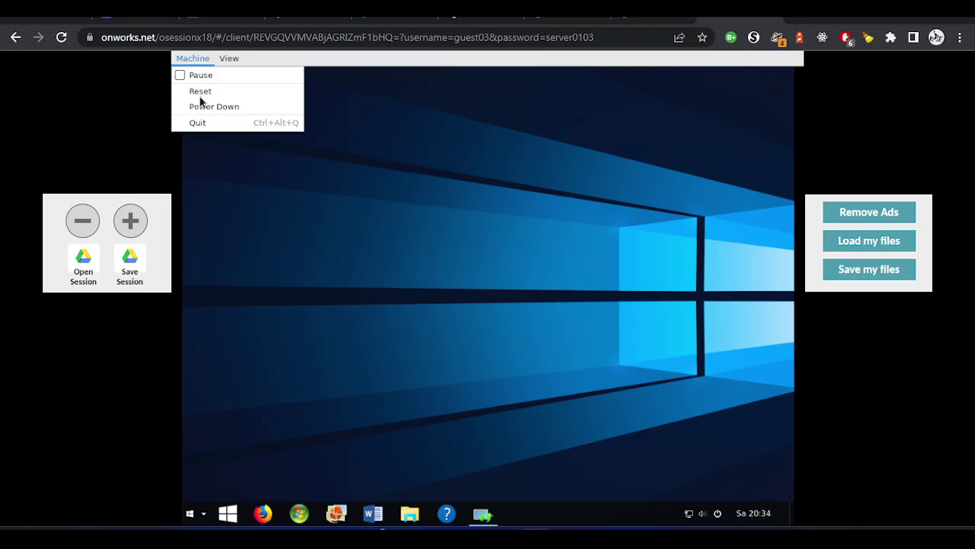
Quit the Windows virtual machine and close both emulator tabs
{"action": "left_click", "coordinate": [204, 127]}
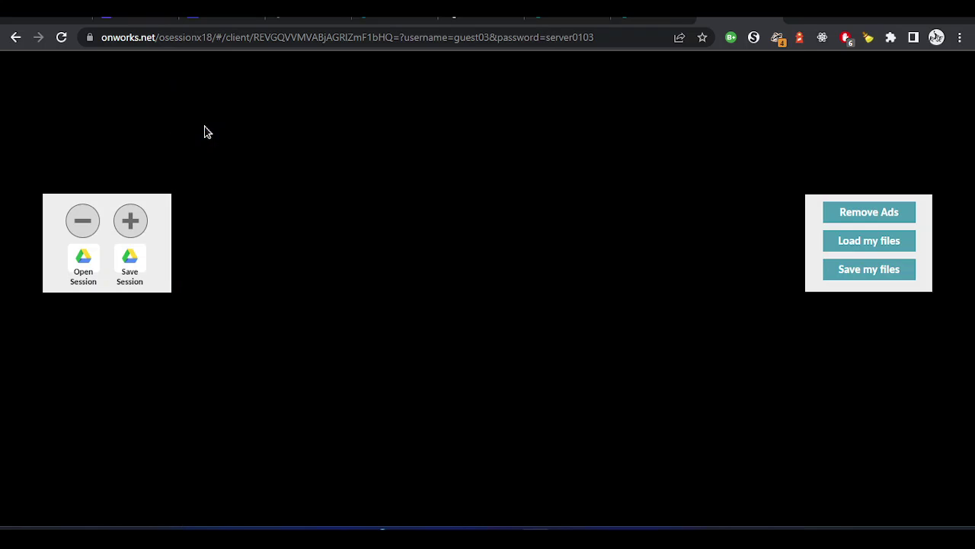
{"action": "left_click", "coordinate": [772, 21]}
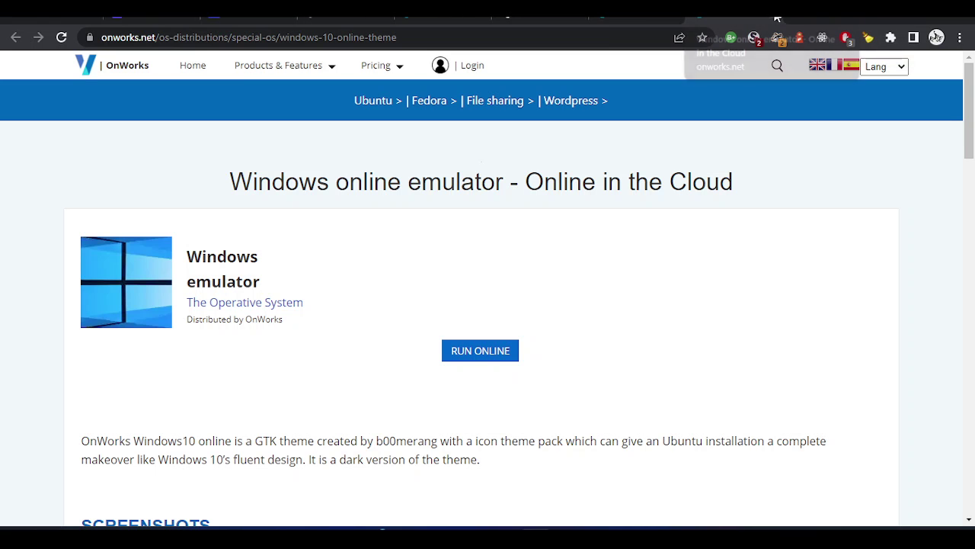
{"action": "left_click", "coordinate": [772, 22]}
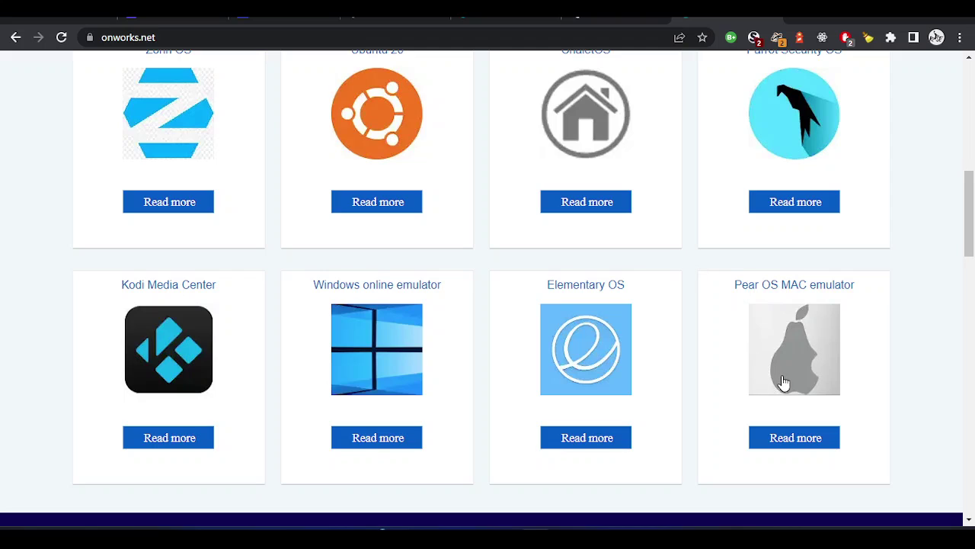
Open the Pear OS MAC emulator page in a new tab and switch to it
{"action": "right_click", "coordinate": [787, 442]}
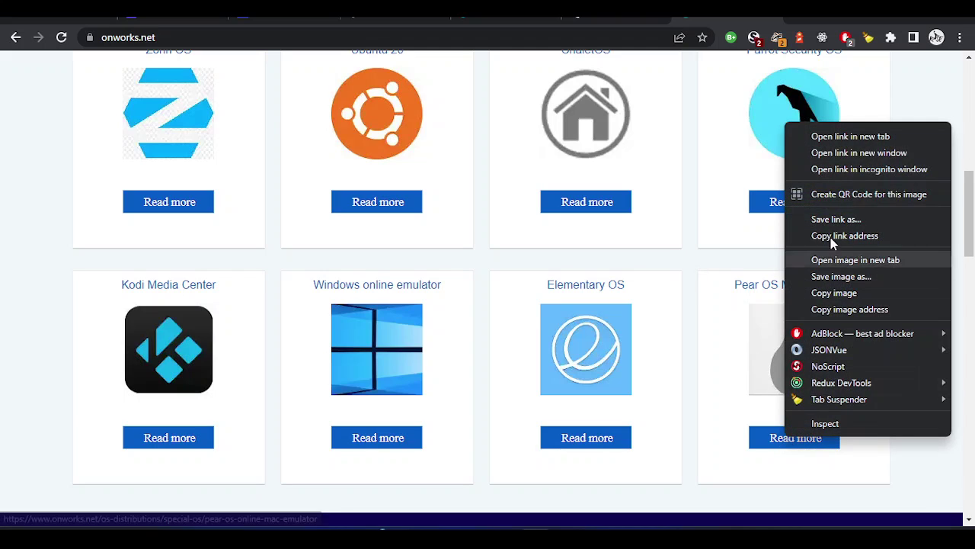
{"action": "left_click", "coordinate": [838, 138]}
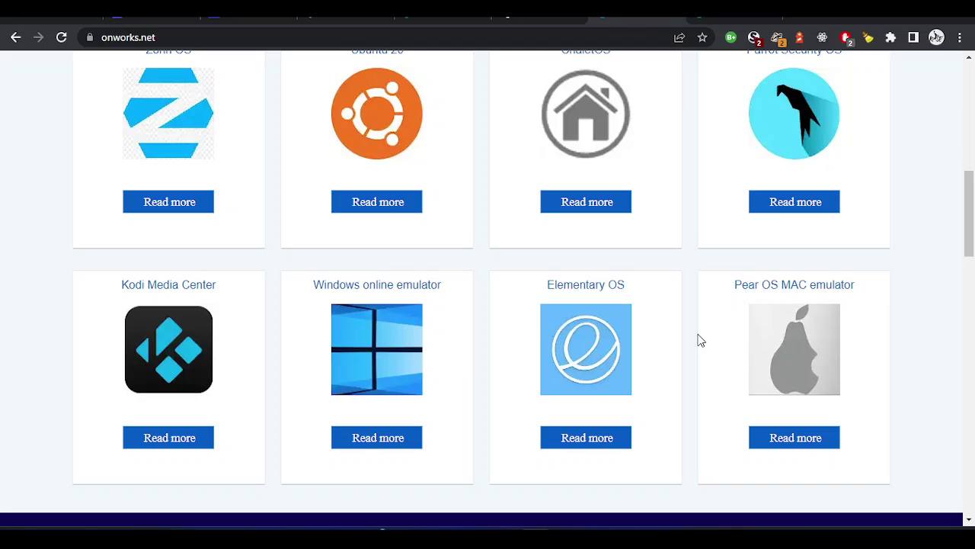
{"action": "left_click", "coordinate": [735, 9]}
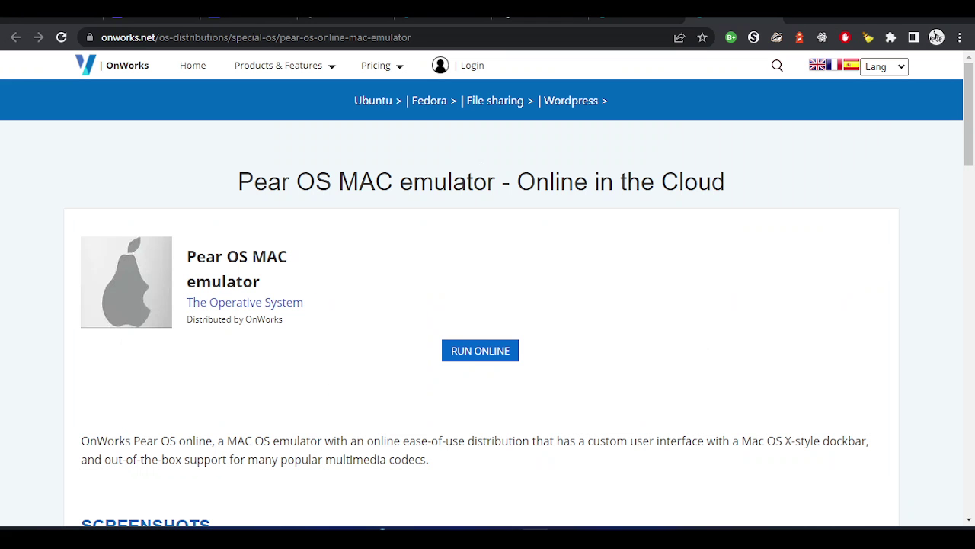
Run Pear OS online and start the pearos8-64 workstation
{"action": "left_click", "coordinate": [467, 352]}
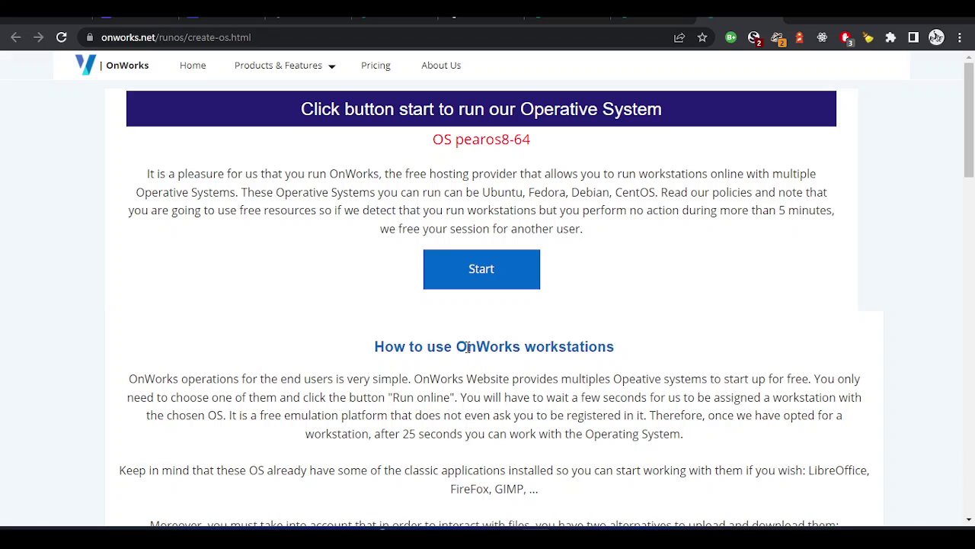
{"action": "left_click", "coordinate": [477, 270]}
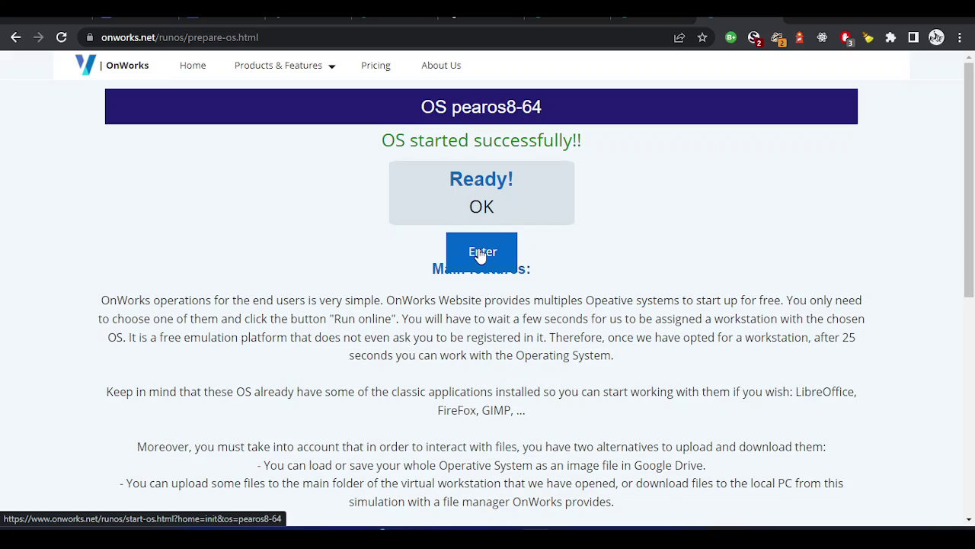
Enter the Pear OS desktop and look through its Machine, View and Apple menus
{"action": "left_click", "coordinate": [480, 253]}
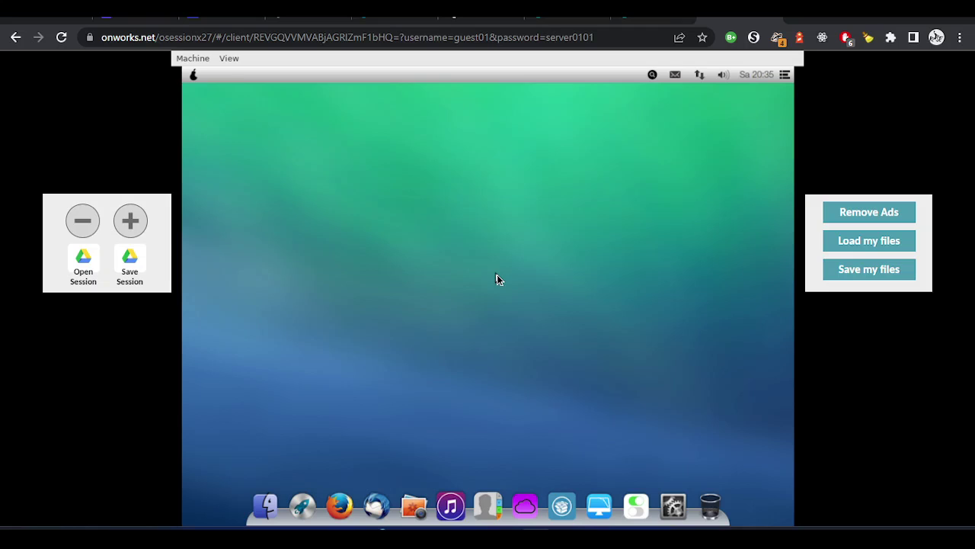
{"action": "left_click", "coordinate": [196, 59]}
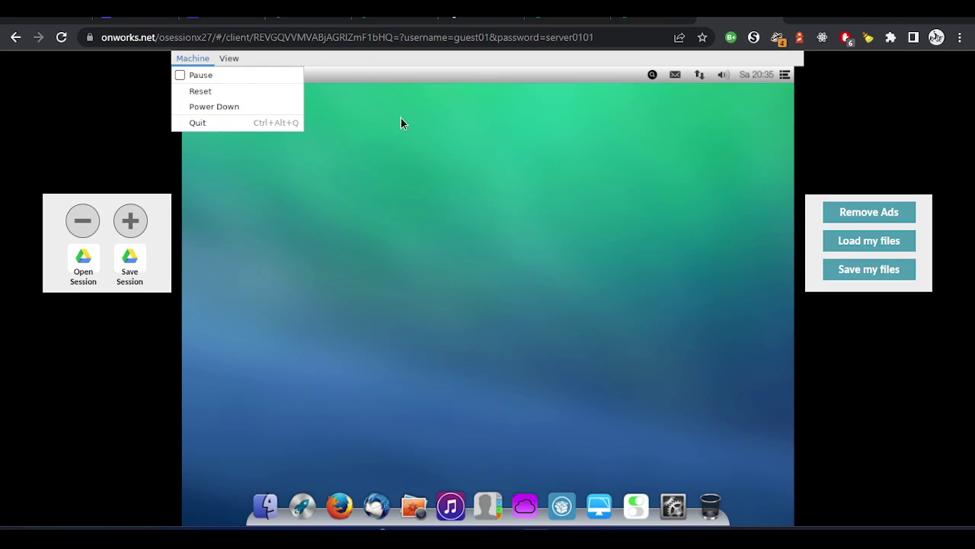
{"action": "left_click", "coordinate": [428, 152]}
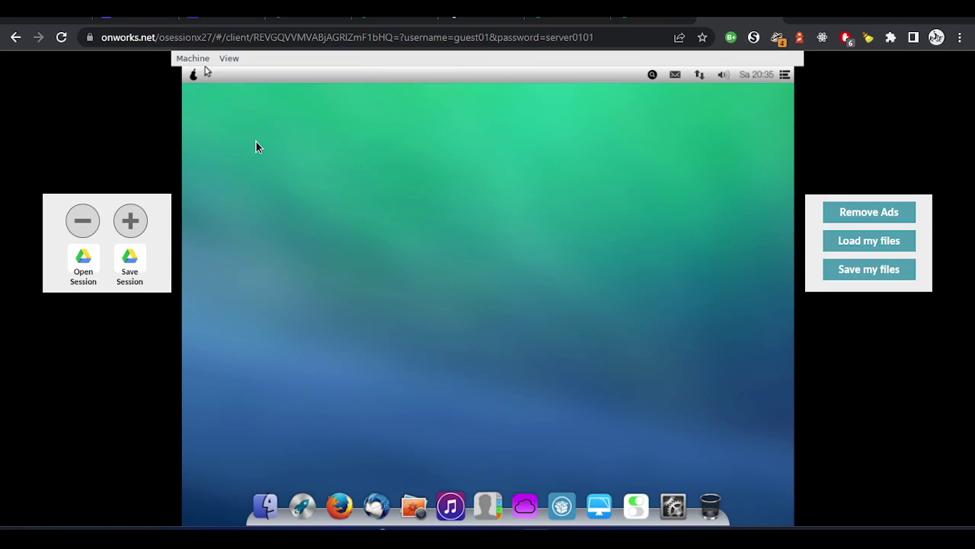
{"action": "left_click", "coordinate": [192, 75]}
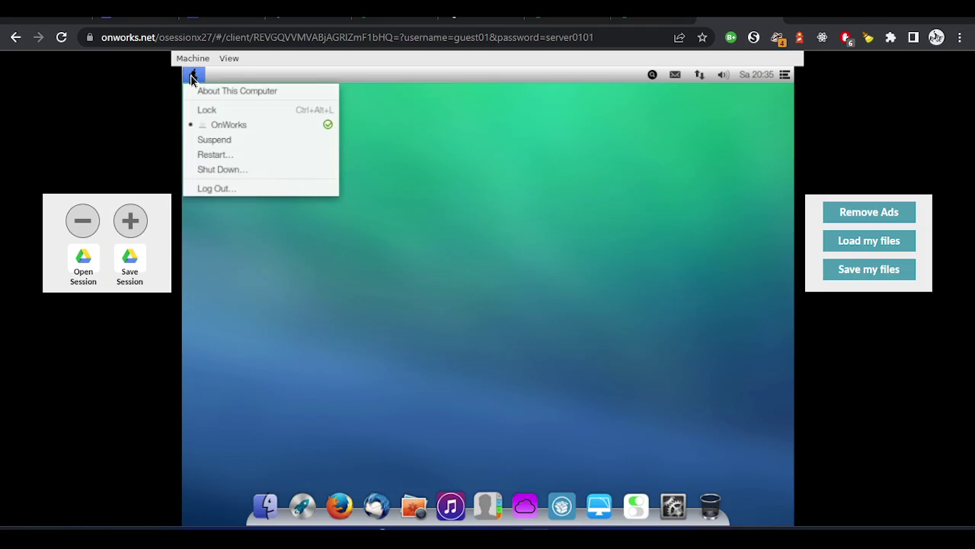
{"action": "left_click", "coordinate": [591, 232]}
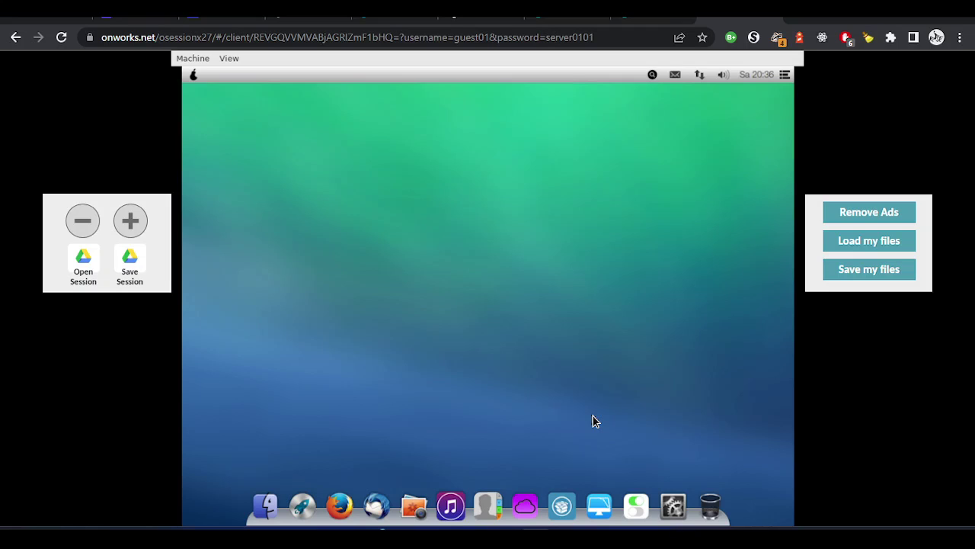
{"action": "left_click", "coordinate": [674, 506]}
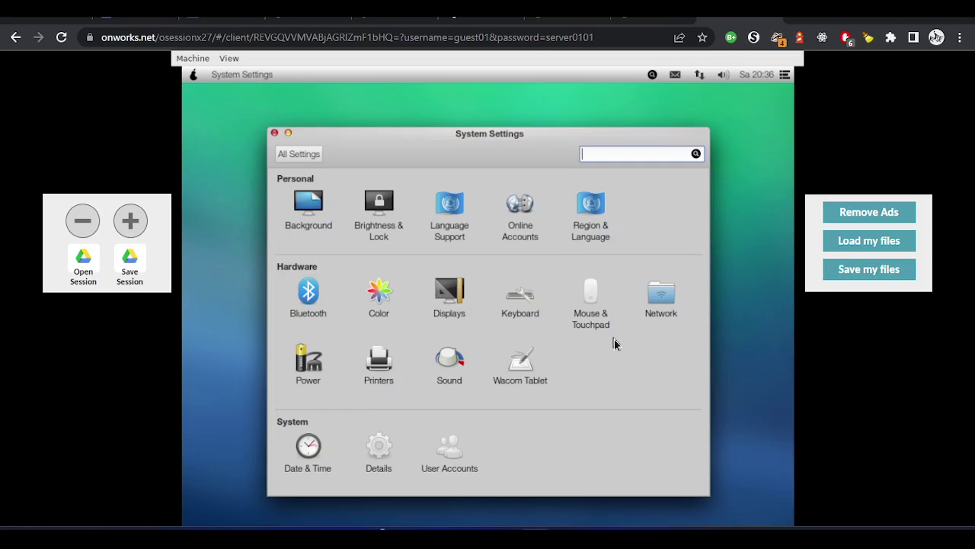
{"action": "left_click", "coordinate": [274, 134]}
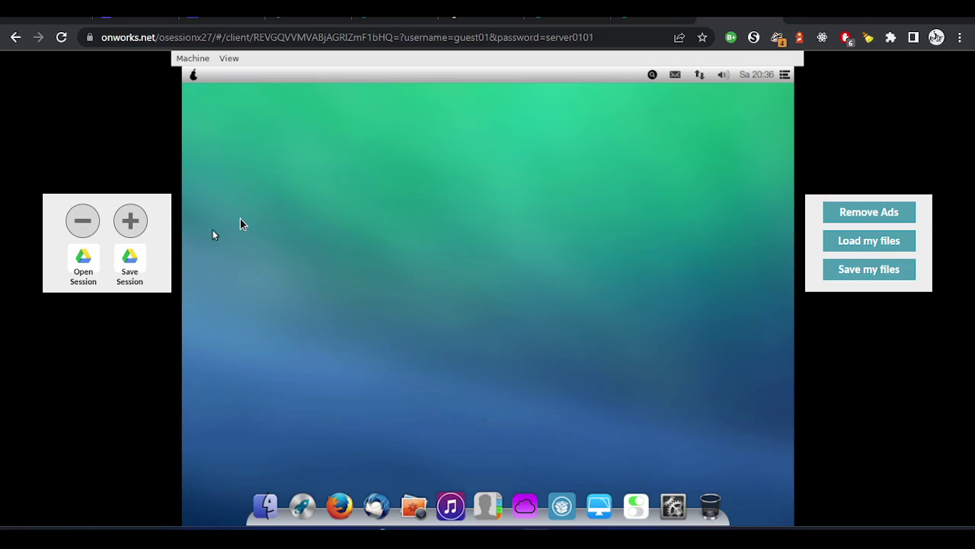
Quit the Pear OS virtual machine and close the Pear OS page
{"action": "left_click", "coordinate": [193, 58]}
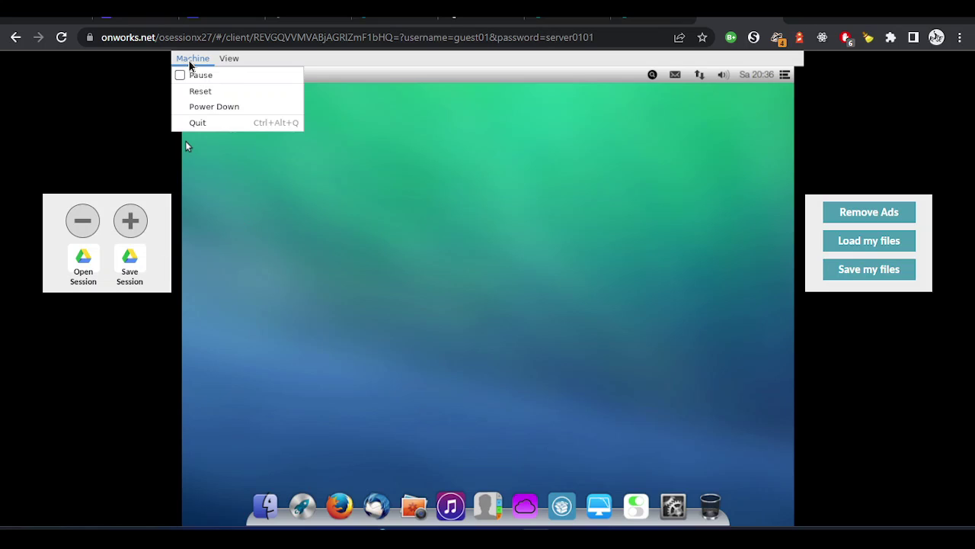
{"action": "left_click", "coordinate": [206, 126]}
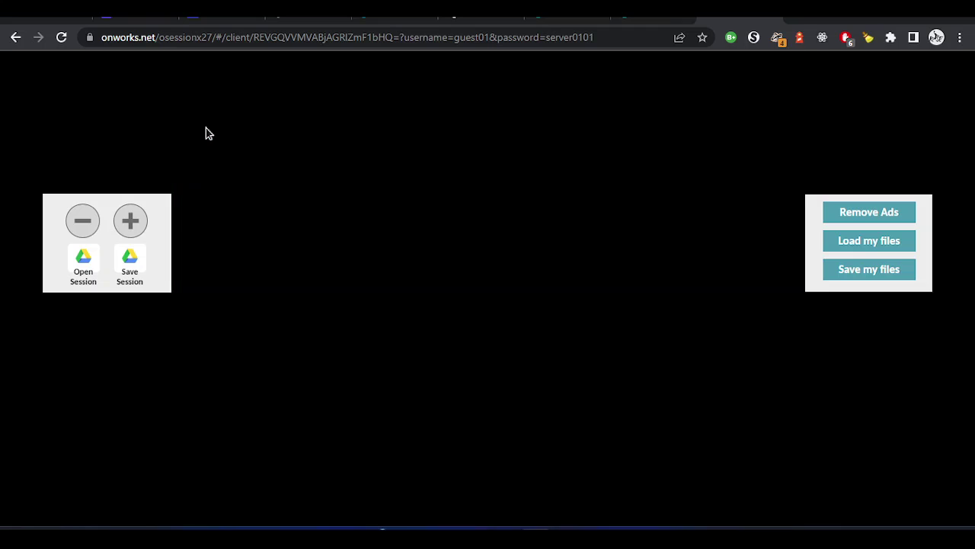
{"action": "left_click", "coordinate": [773, 19]}
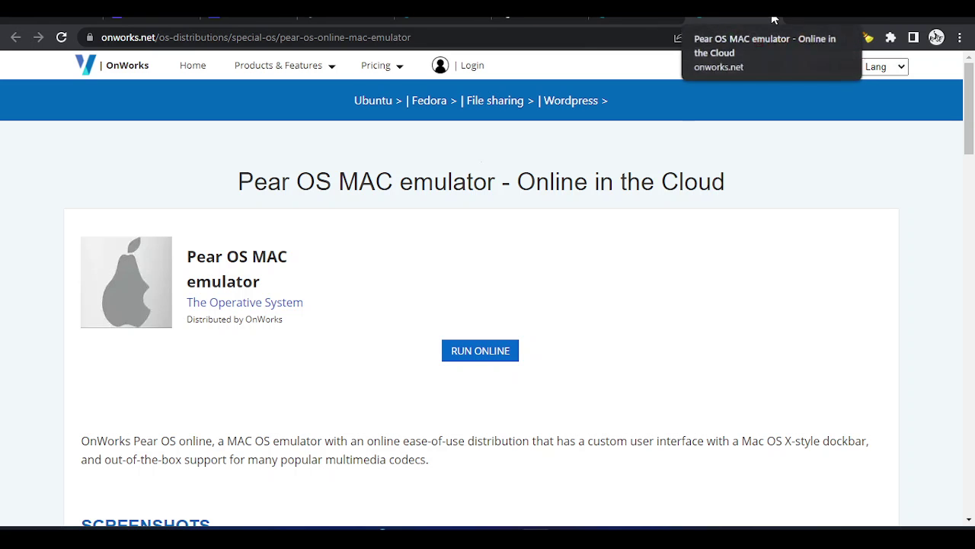
{"action": "left_click", "coordinate": [772, 20]}
Open the Ubuntu 20 Online in the Cloud page in a new tab and switch to it
{"action": "scroll", "coordinate": [492, 268], "scroll_direction": "up", "scroll_amount": 3}
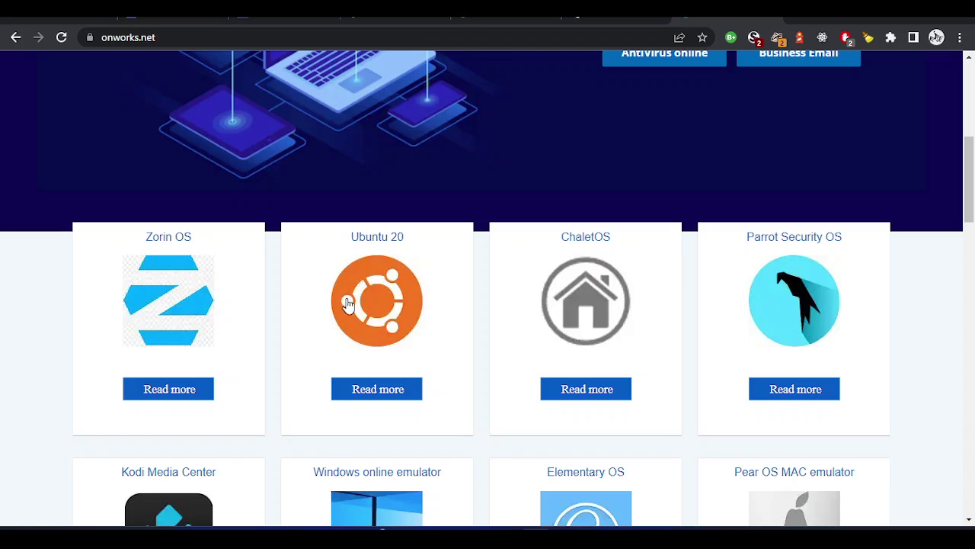
{"action": "right_click", "coordinate": [370, 390]}
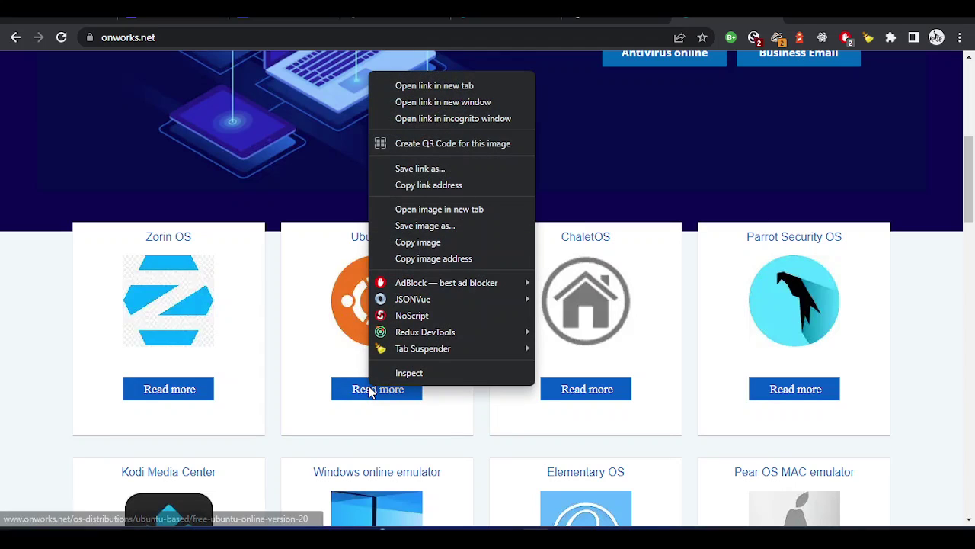
{"action": "left_click", "coordinate": [439, 86]}
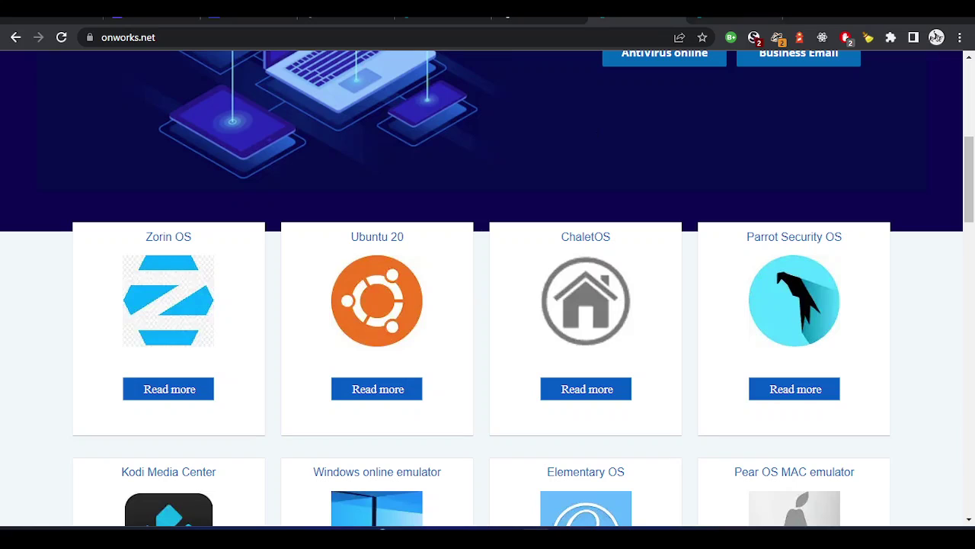
{"action": "left_click", "coordinate": [740, 10]}
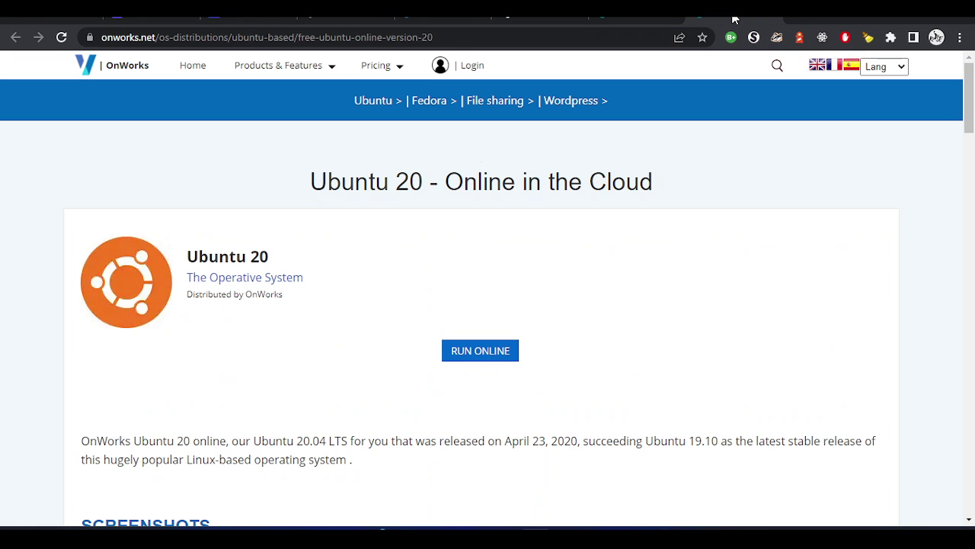
Run Ubuntu 20 online, start the Ubuntu 20.04.1 workstation, and enter it once ready
{"action": "left_click", "coordinate": [480, 350]}
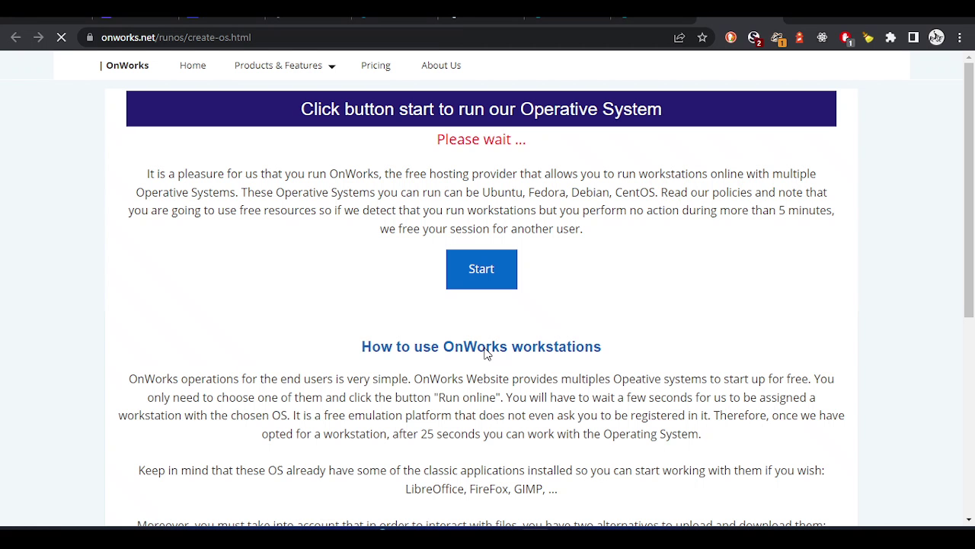
{"action": "left_click", "coordinate": [490, 269]}
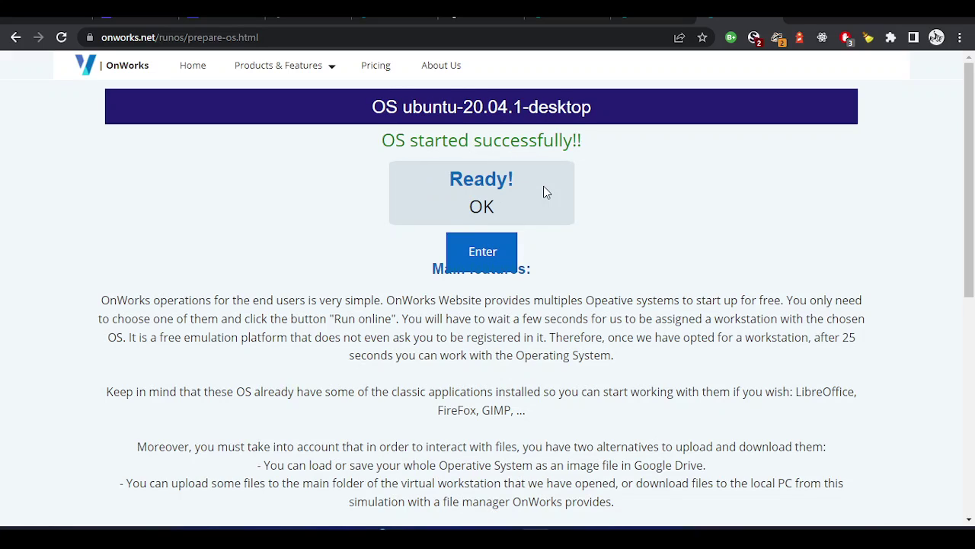
{"action": "left_click", "coordinate": [480, 256]}
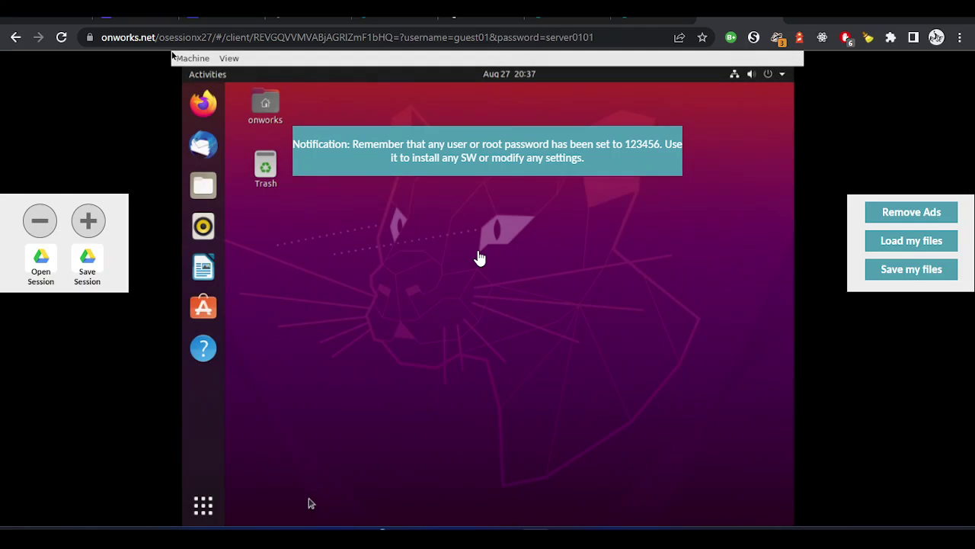
Dismiss the teal password reminder banner on the Ubuntu desktop
{"action": "left_click", "coordinate": [644, 157]}
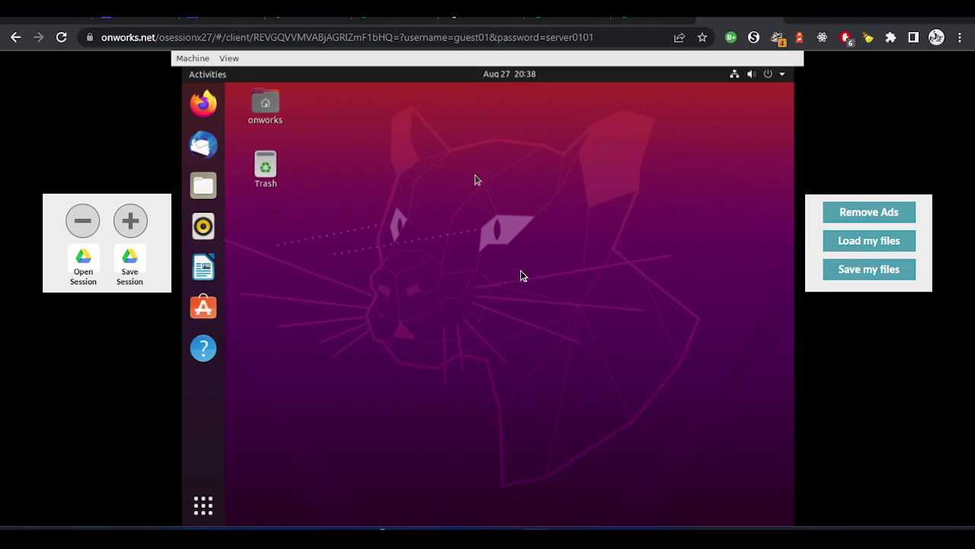
Open the Files app from the Ubuntu dock to show the Home folder
{"action": "left_click", "coordinate": [203, 506]}
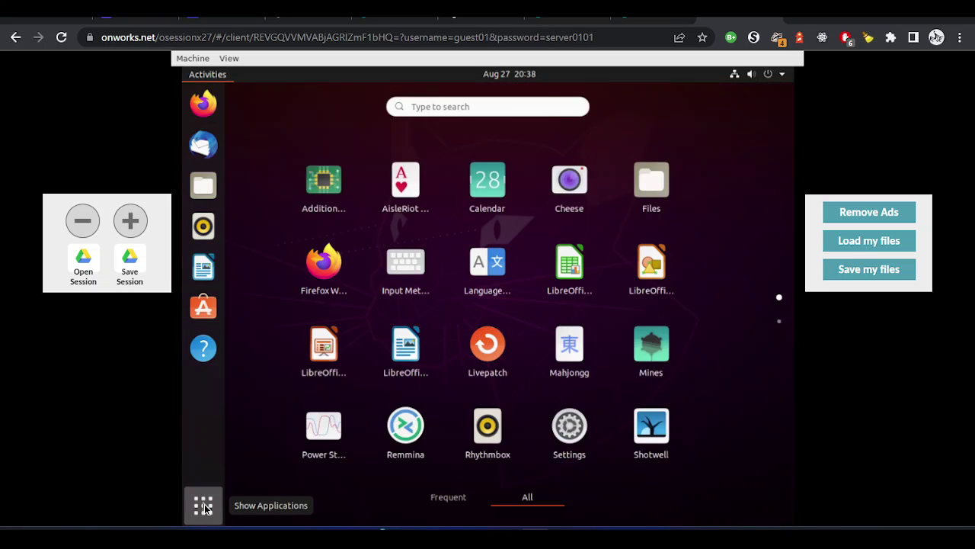
{"action": "left_click", "coordinate": [203, 506]}
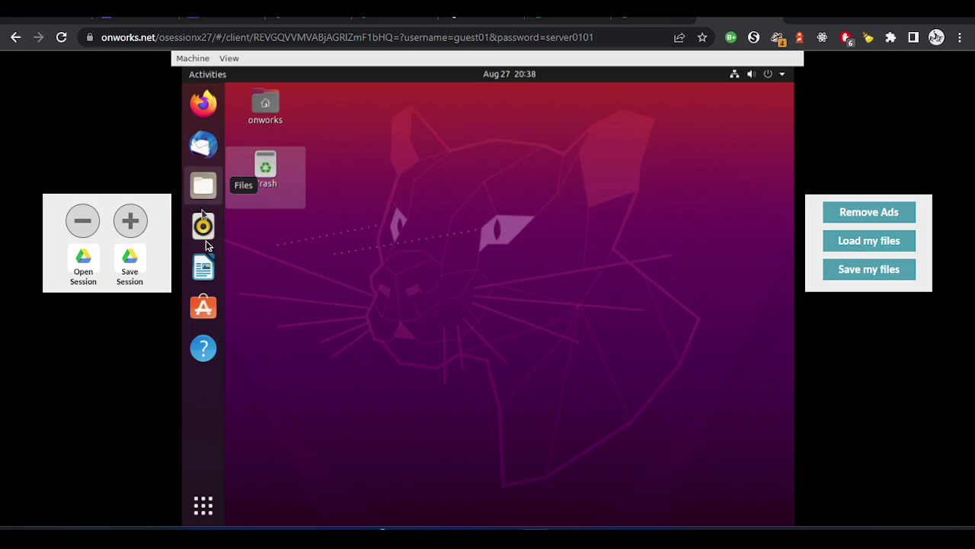
{"action": "left_click", "coordinate": [203, 187]}
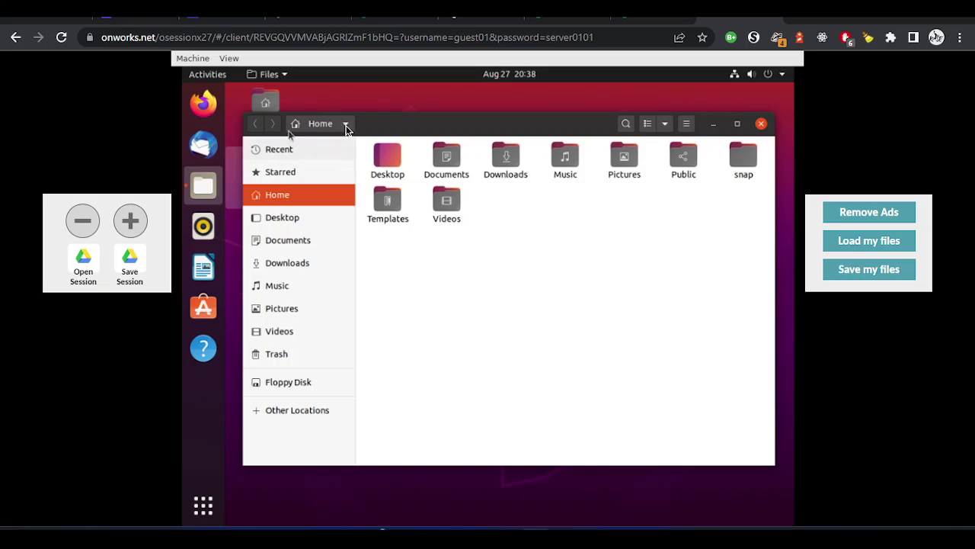
Close the Files window to return to the Ubuntu desktop
{"action": "left_click", "coordinate": [762, 127]}
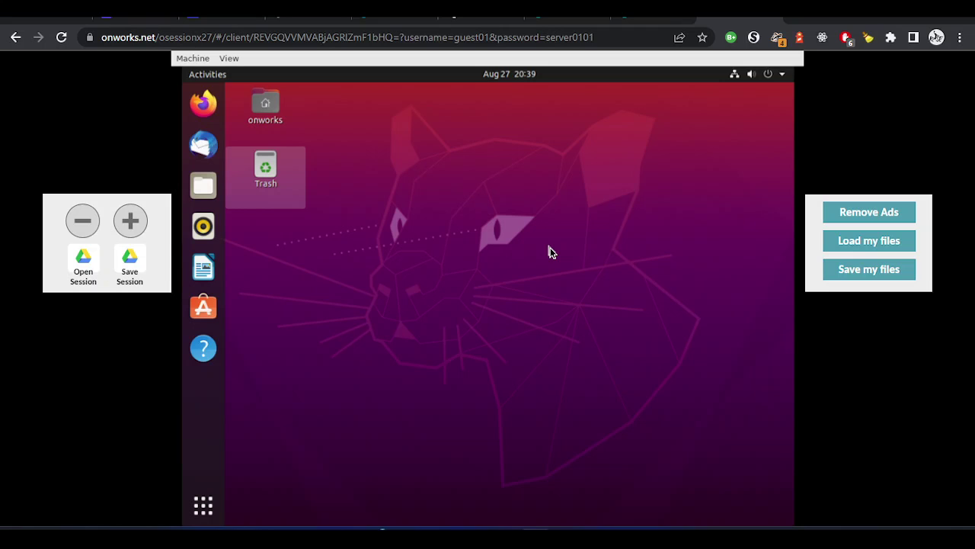
Open a terminal in the Desktop folder and create a folder named demo
{"action": "right_click", "coordinate": [499, 178]}
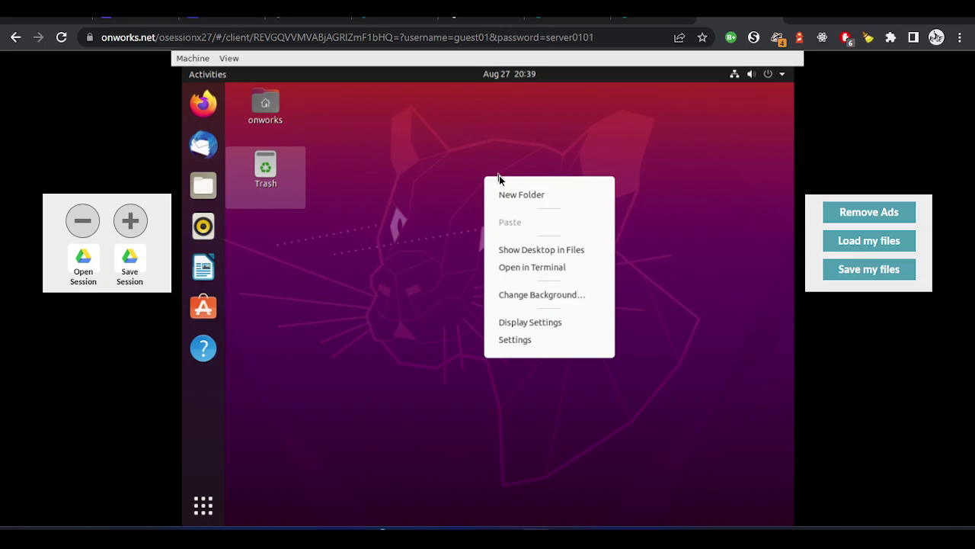
{"action": "left_click", "coordinate": [526, 270]}
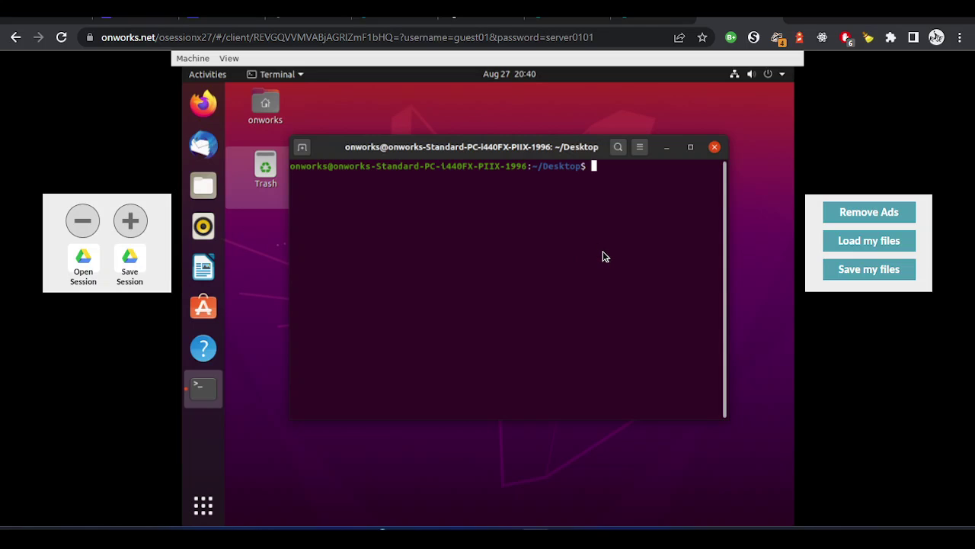
{"action": "type", "text": "mkdir demo"}
{"action": "key", "text": "Return"}
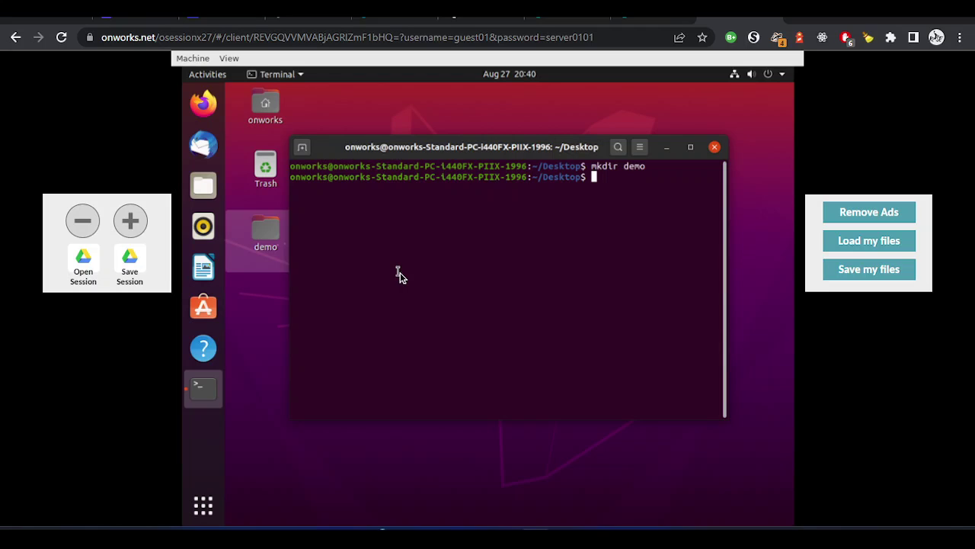
Write 'hello ubuntu' into hello.txt with echo and select the new desktop icon
{"action": "type", "text": "echo \"hello ubunt"}
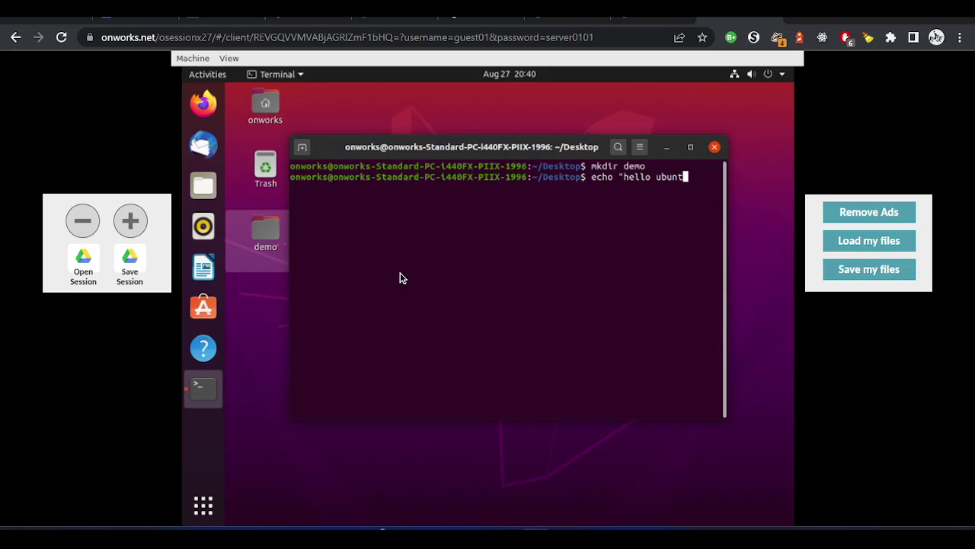
{"action": "type", "text": "u\"> hello.txt"}
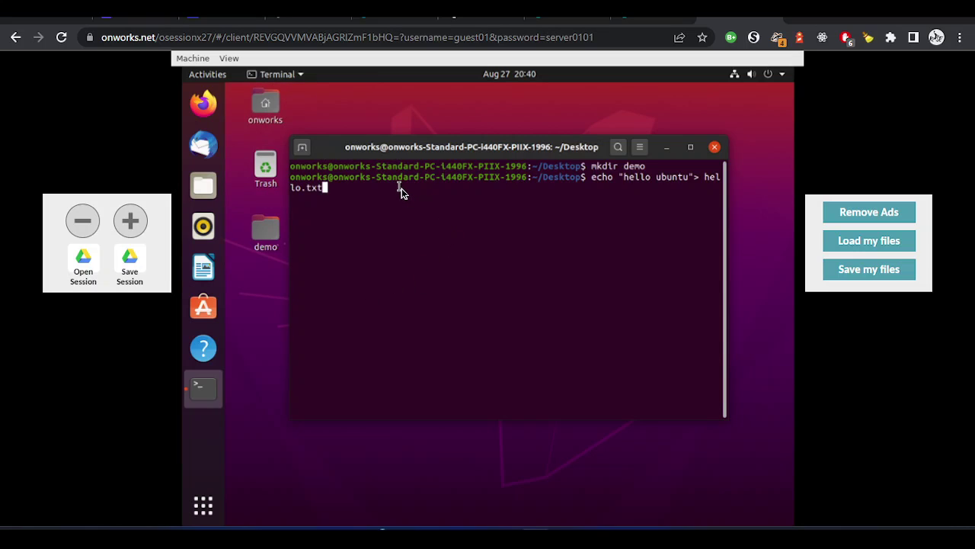
{"action": "key", "text": "Return"}
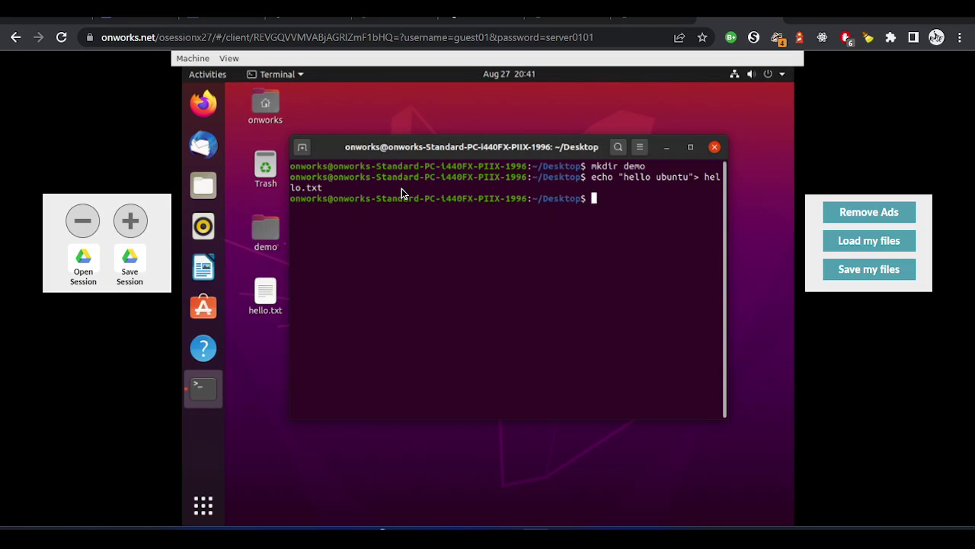
{"action": "left_click", "coordinate": [266, 301]}
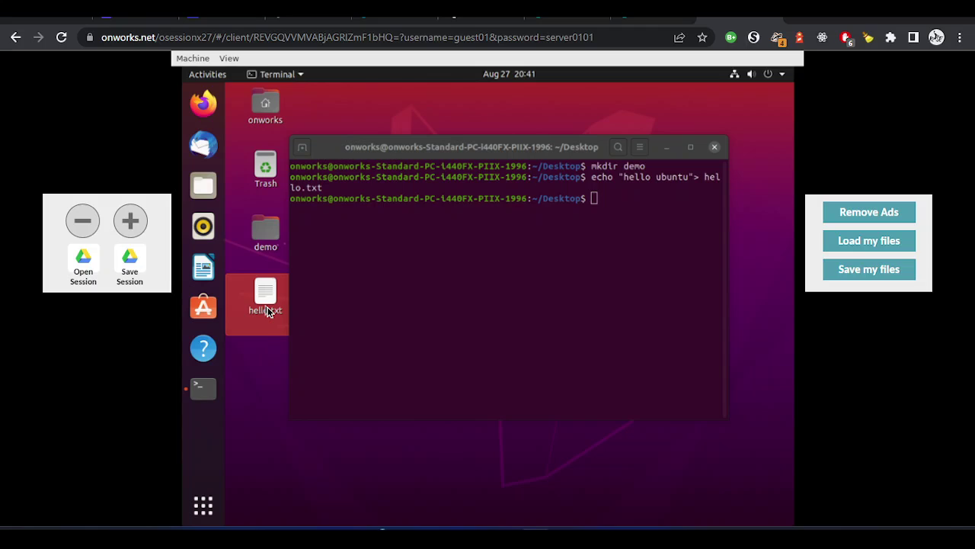
{"action": "left_click", "coordinate": [265, 373]}
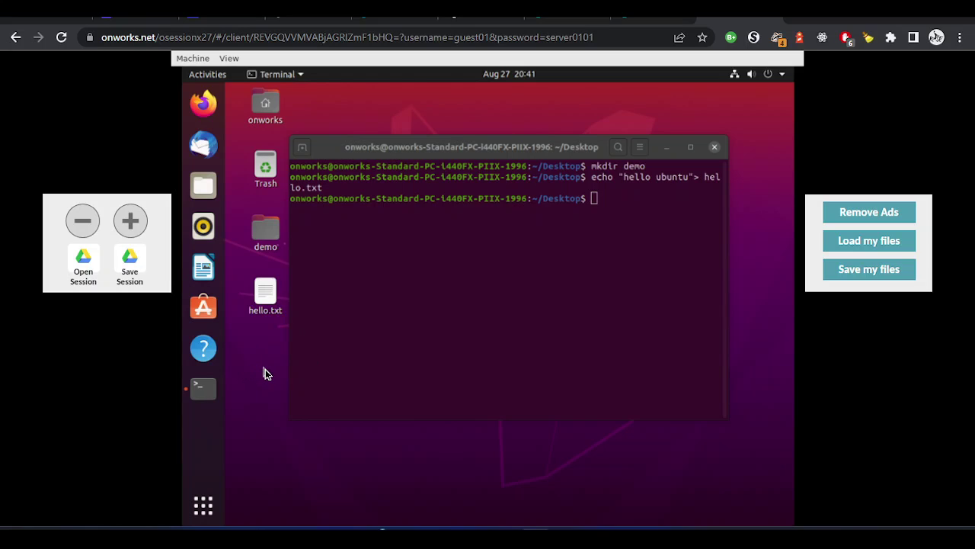
{"action": "left_click", "coordinate": [264, 304]}
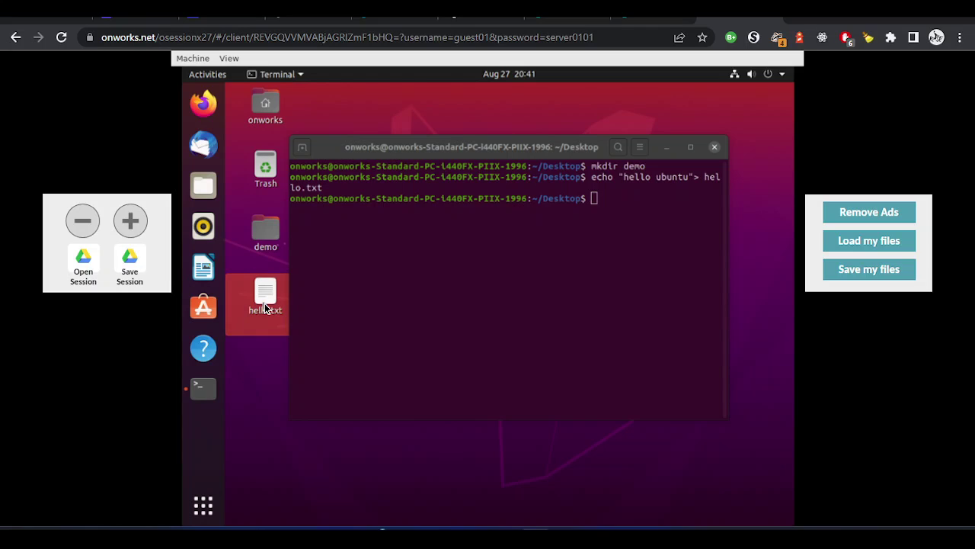
Open hello.txt in Text Editor to check its 'hello ubuntu' text, then close it
{"action": "double_click", "coordinate": [265, 306]}
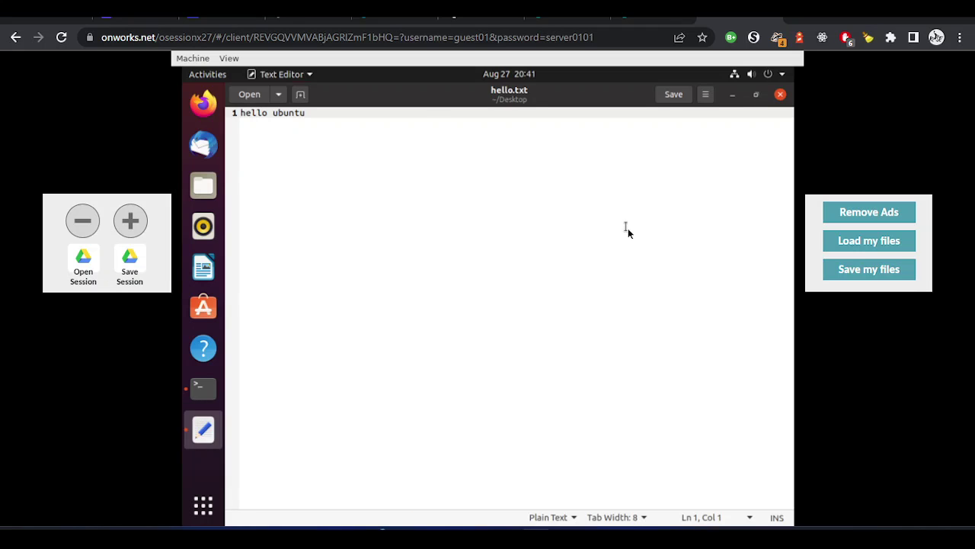
{"action": "left_click", "coordinate": [781, 95]}
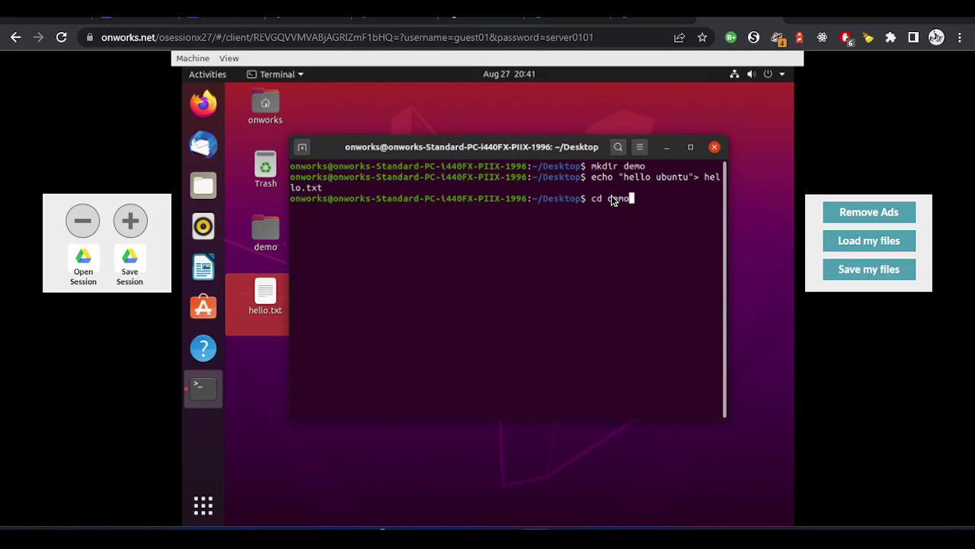
Enter the demo folder and recall the echo command with demo-file.txt as target
{"action": "key", "text": "Return"}
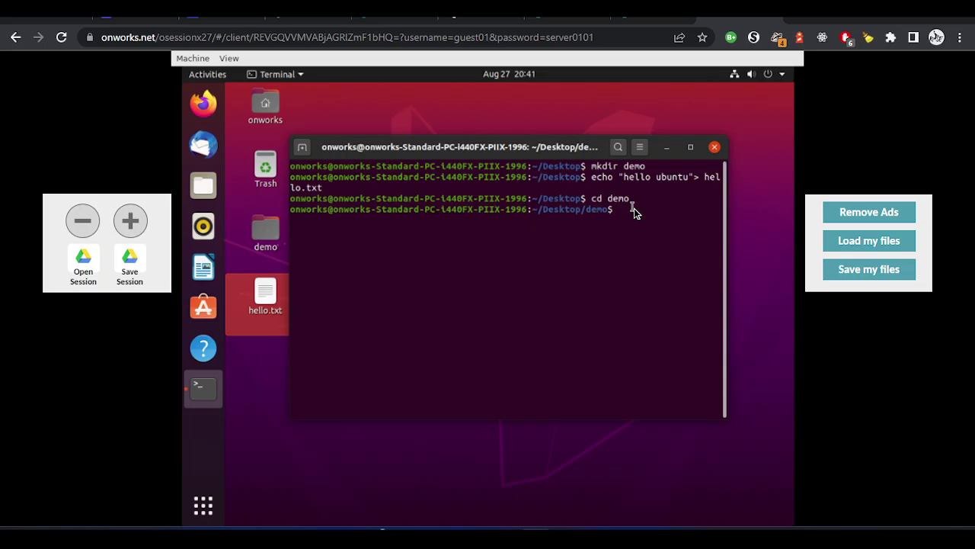
{"action": "key", "text": "Up"}
{"action": "key", "text": "Up"}
{"action": "key", "text": "BackSpace"}
{"action": "key", "text": "BackSpace"}
{"action": "key", "text": "BackSpace"}
{"action": "key", "text": "BackSpace"}
{"action": "key", "text": "BackSpace"}
{"action": "key", "text": "BackSpace"}
{"action": "key", "text": "BackSpace"}
{"action": "key", "text": "BackSpace"}
{"action": "key", "text": "BackSpace"}
{"action": "type", "text": "demo-f"}
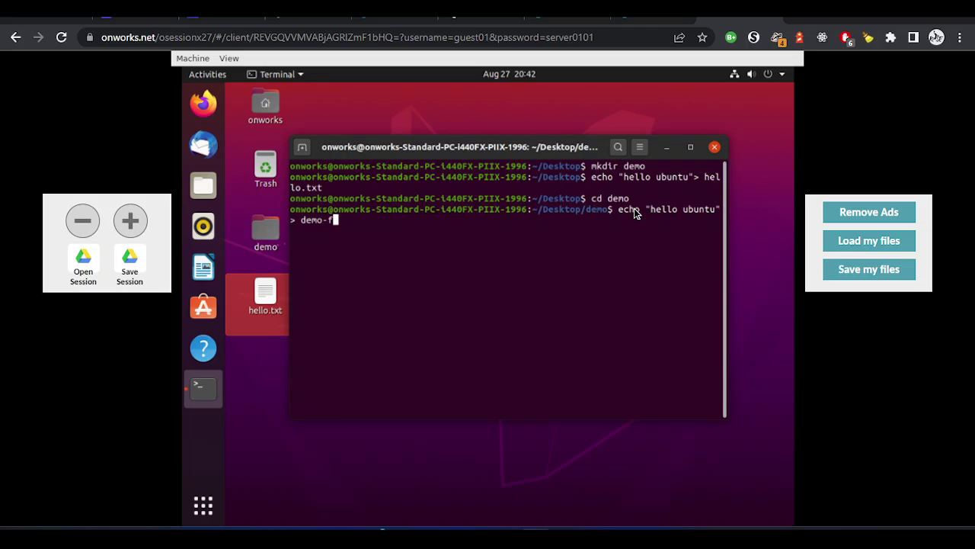
{"action": "type", "text": "ile.txt"}
Change the echoed text to 'hello ubuntu in demo dir' and run the command
{"action": "key", "text": "ctrl+Left"}
{"action": "key", "text": "ctrl+Left"}
{"action": "key", "text": "Left"}
{"action": "key", "text": "Left"}
{"action": "key", "text": "Left"}
{"action": "key", "text": "Left"}
{"action": "key", "text": "Left"}
{"action": "key", "text": "Left"}
{"action": "key", "text": "Left"}
{"action": "key", "text": "Left"}
{"action": "key", "text": "Left"}
{"action": "key", "text": "Left"}
{"action": "key", "text": "Left"}
{"action": "key", "text": "Right"}
{"action": "key", "text": "Right"}
{"action": "key", "text": "BackSpace"}
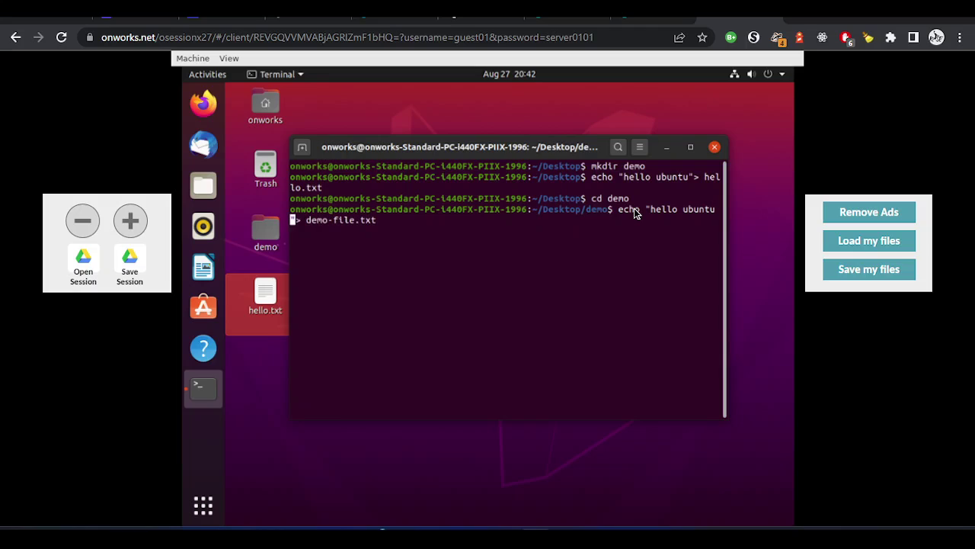
{"action": "type", "text": "in de"}
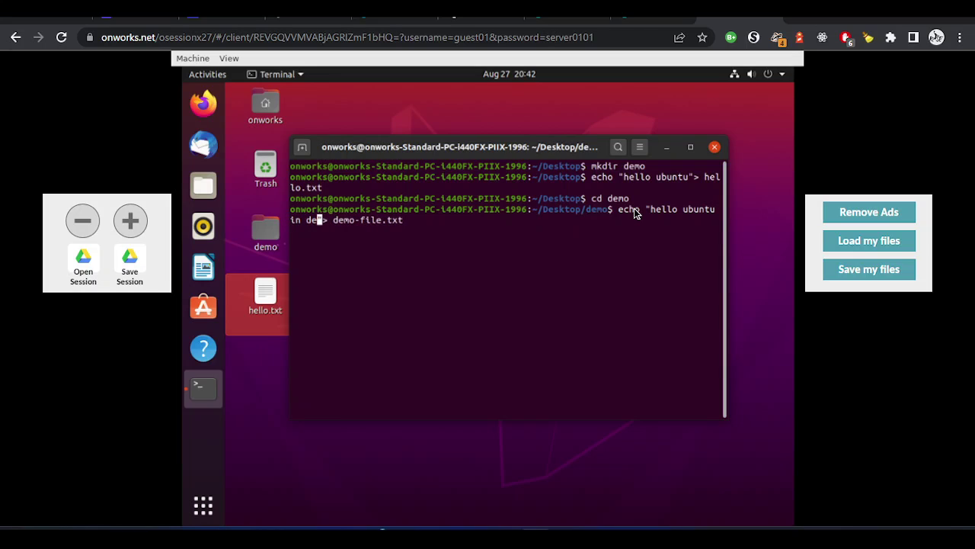
{"action": "type", "text": "mo \""}
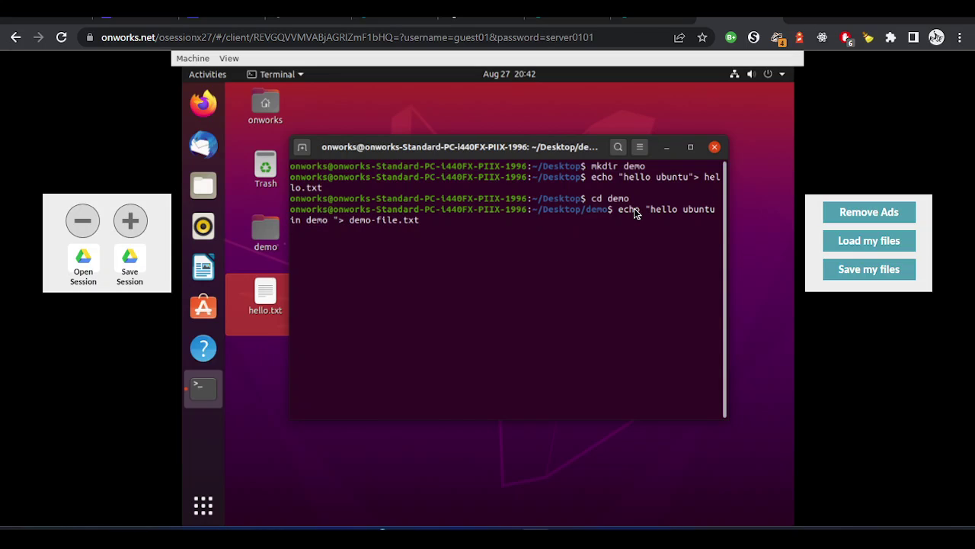
{"action": "key", "text": "Left"}
{"action": "type", "text": "dir"}
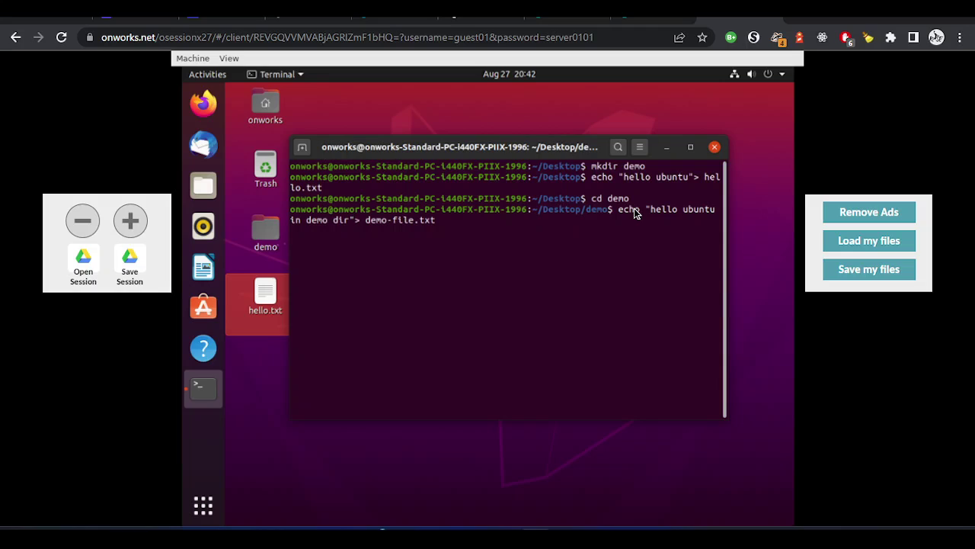
{"action": "key", "text": "Right"}
{"action": "key", "text": "Right"}
{"action": "key", "text": "Right"}
{"action": "key", "text": "Right"}
{"action": "key", "text": "Right"}
{"action": "key", "text": "Right"}
{"action": "key", "text": "Right"}
{"action": "key", "text": "Right"}
{"action": "key", "text": "Right"}
{"action": "key", "text": "Right"}
{"action": "key", "text": "Right"}
{"action": "key", "text": "Right"}
{"action": "key", "text": "Right"}
{"action": "key", "text": "Right"}
{"action": "key", "text": "Right"}
{"action": "key", "text": "Right"}
{"action": "key", "text": "Return"}
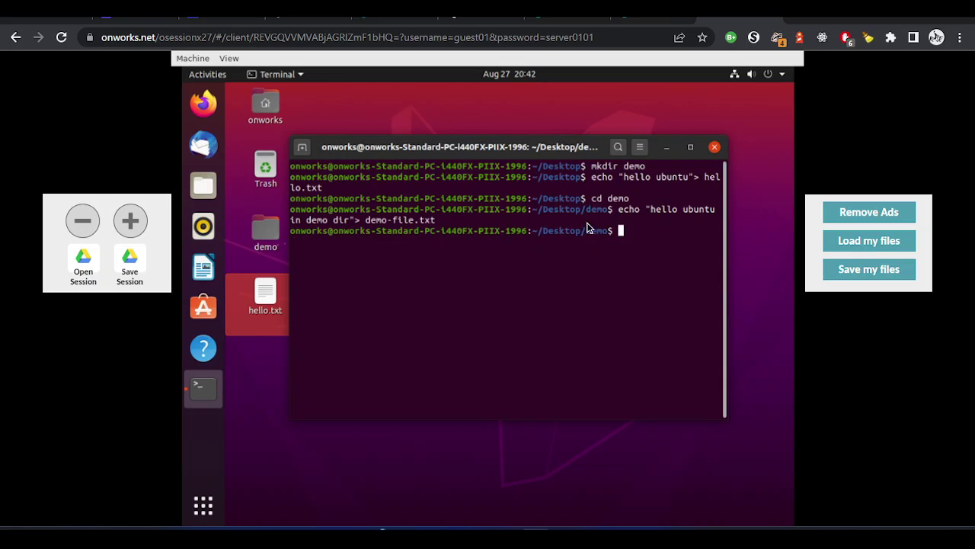
{"action": "left_click", "coordinate": [266, 235]}
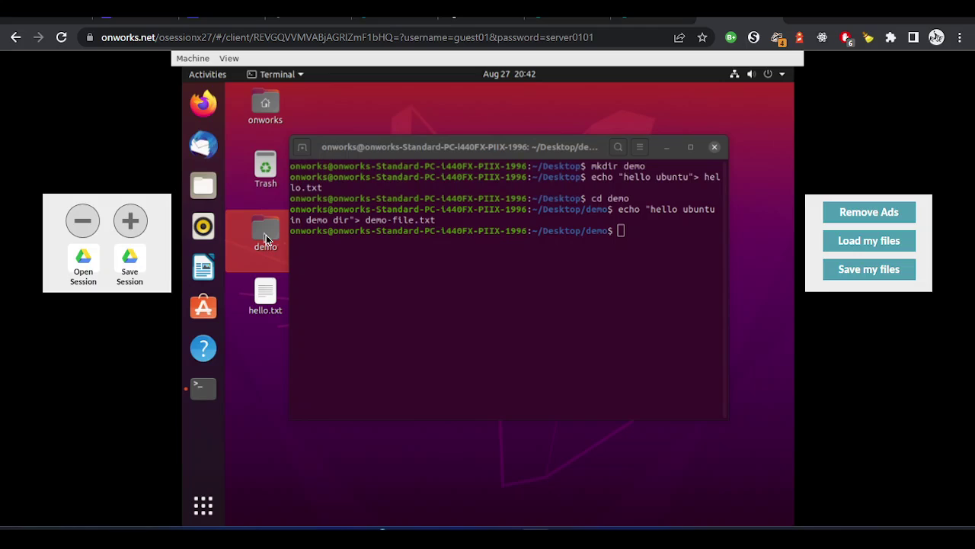
{"action": "double_click", "coordinate": [266, 234]}
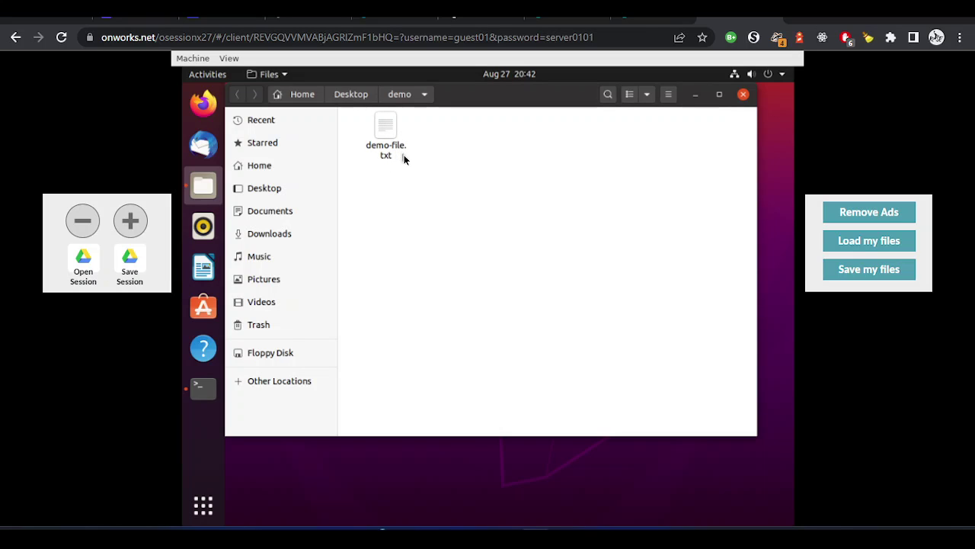
{"action": "double_click", "coordinate": [384, 135]}
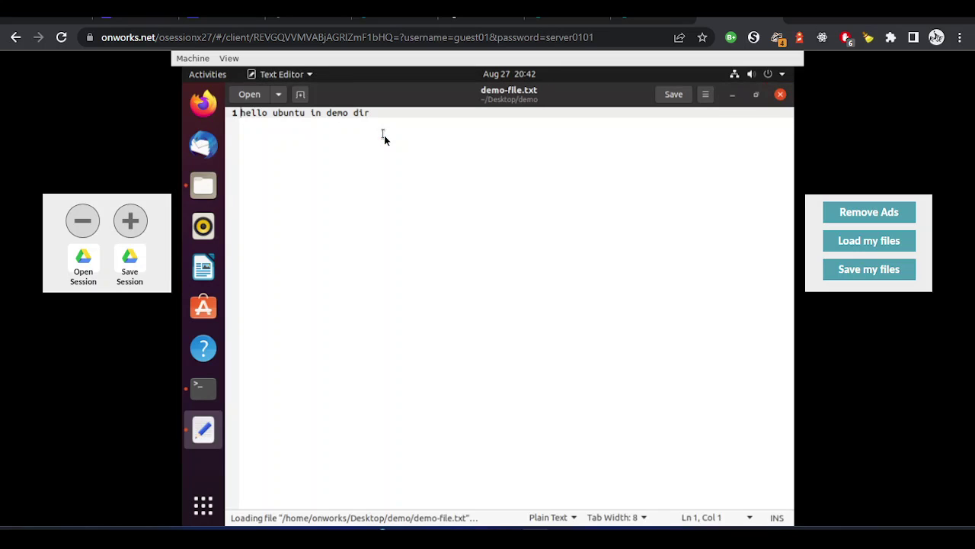
{"action": "left_click", "coordinate": [780, 95]}
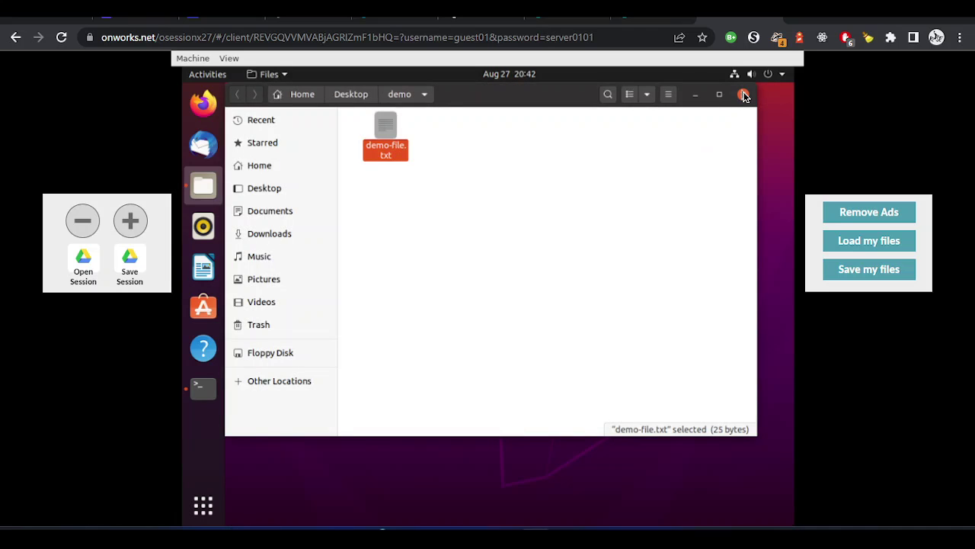
{"action": "left_click", "coordinate": [743, 96]}
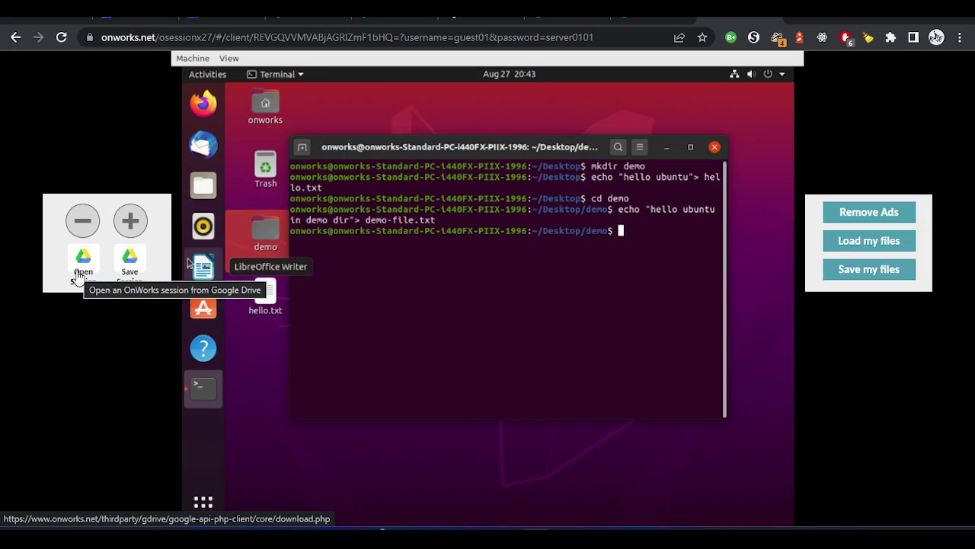
{"action": "left_click", "coordinate": [131, 267]}
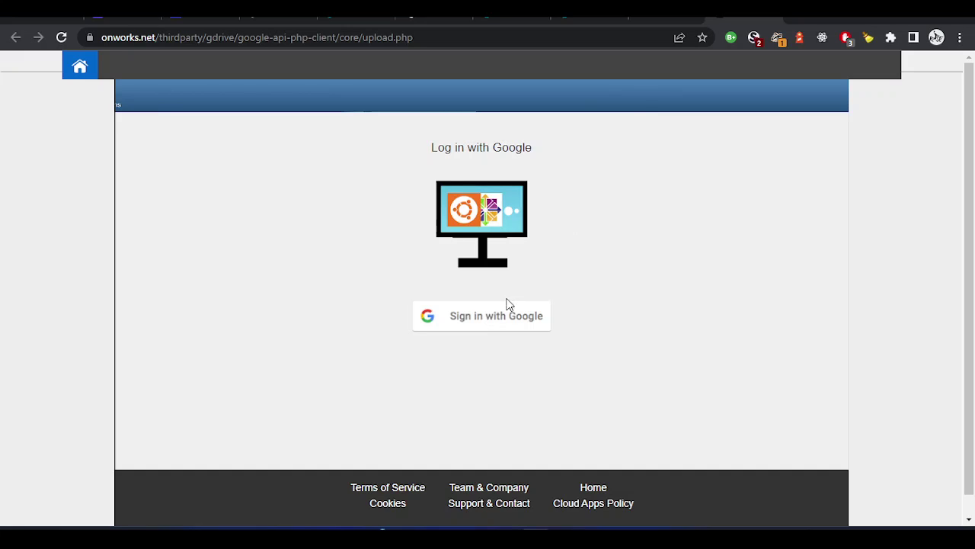
{"action": "left_click", "coordinate": [661, 21]}
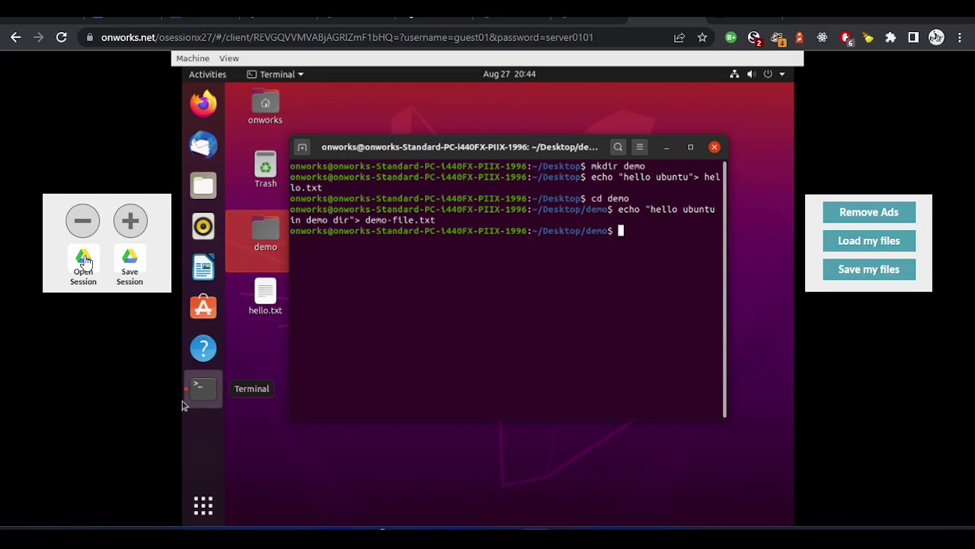
{"action": "left_click", "coordinate": [84, 261]}
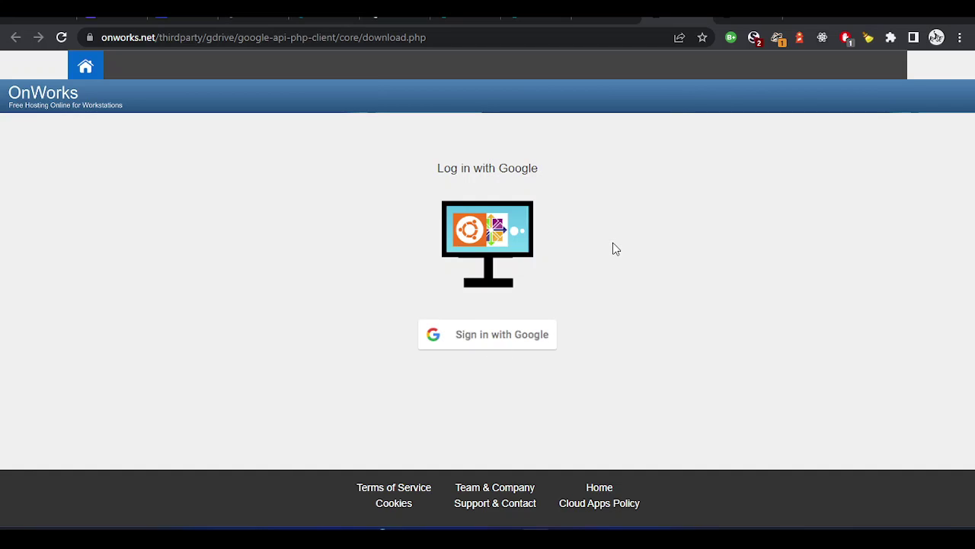
{"action": "left_click", "coordinate": [704, 20]}
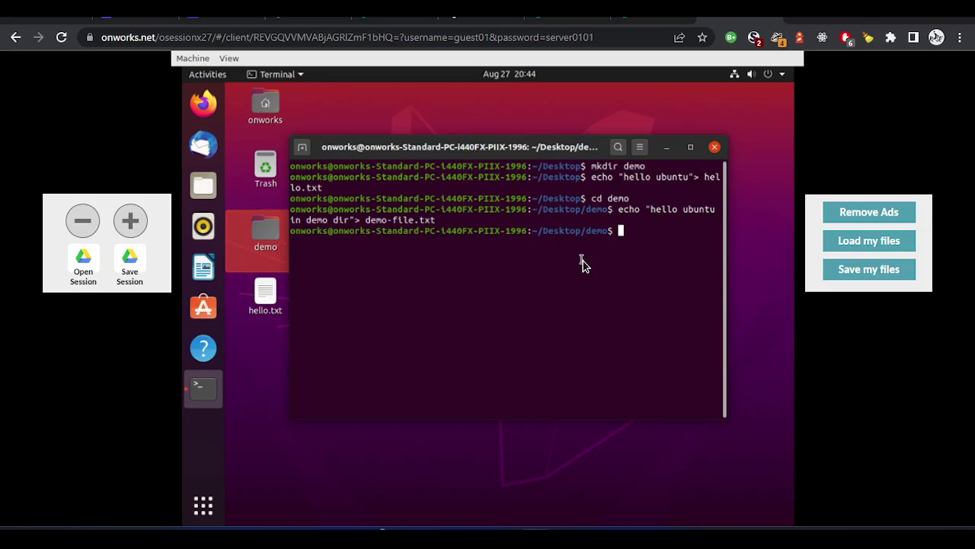